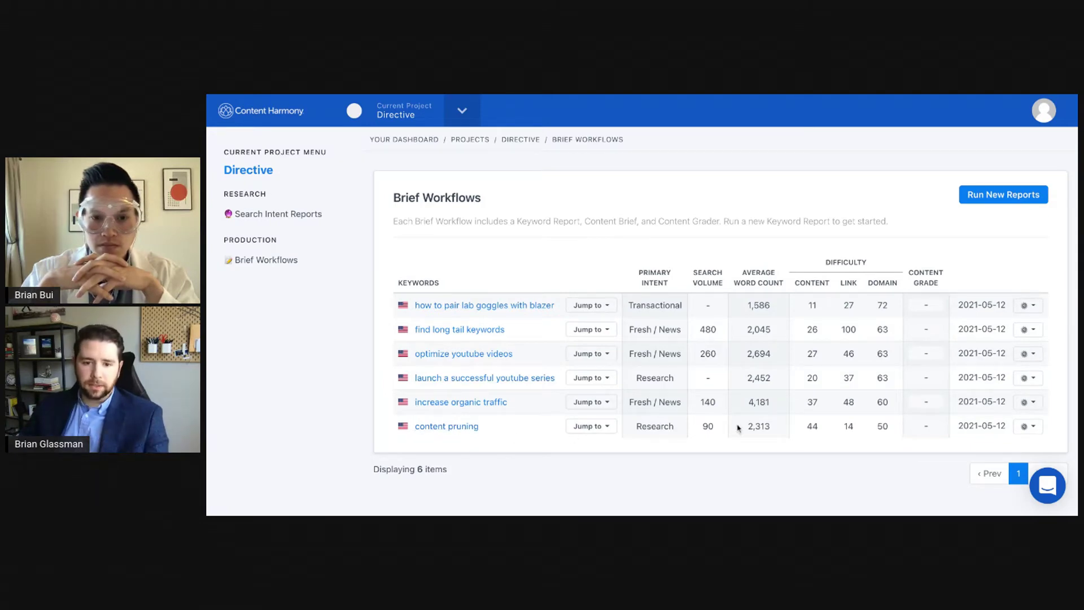
Open the content pruning brief and review its keyword report: link difficulty 14, domain difficulty 50, Research intent.
click(461, 428)
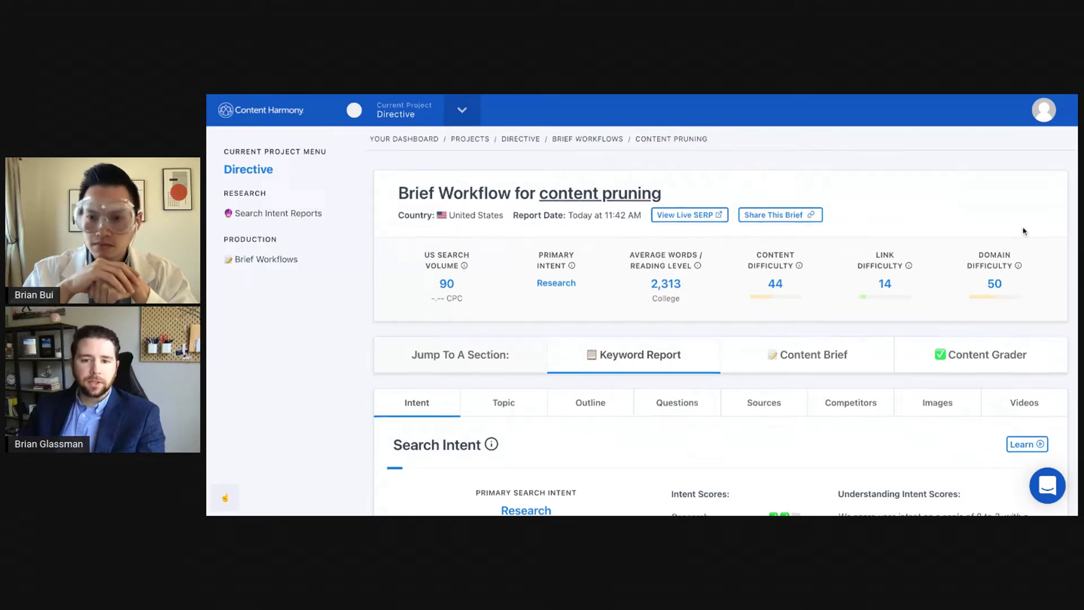
scroll(1024, 233, down, 1)
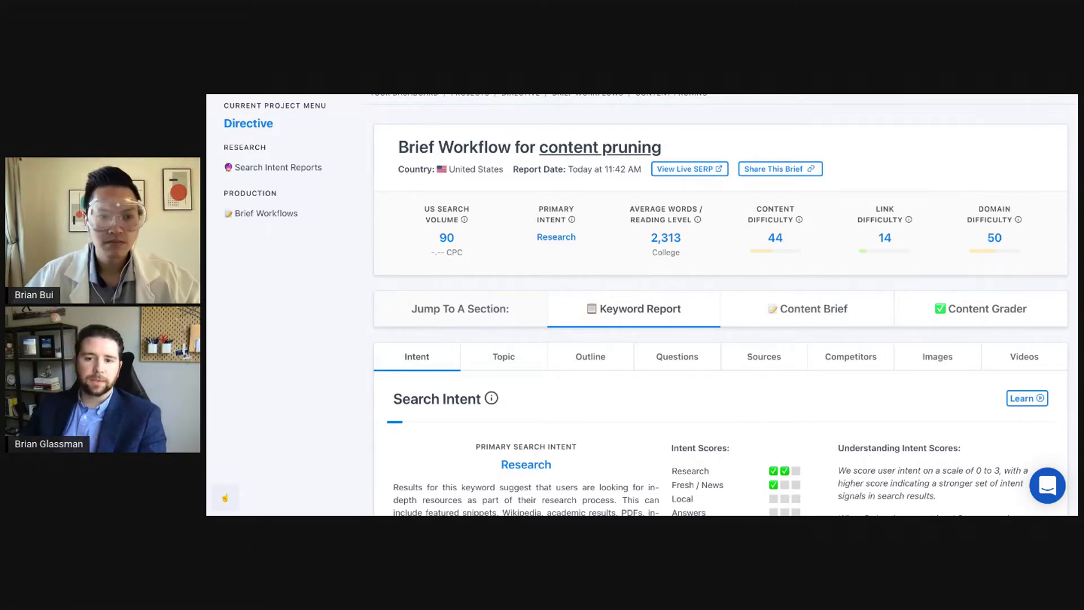
scroll(991, 193, down, 1)
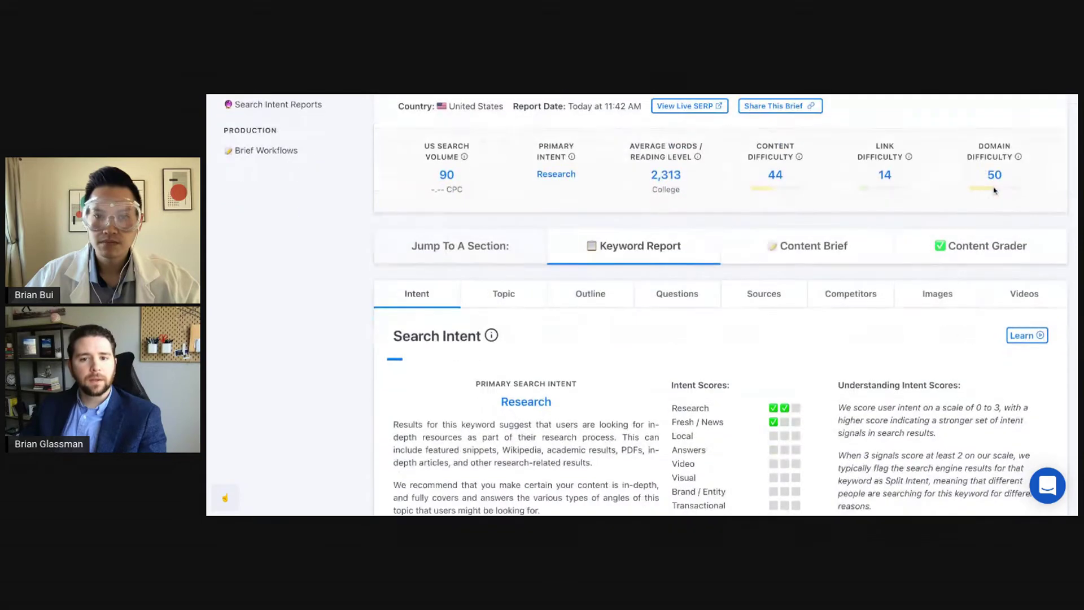
scroll(992, 176, up, 1)
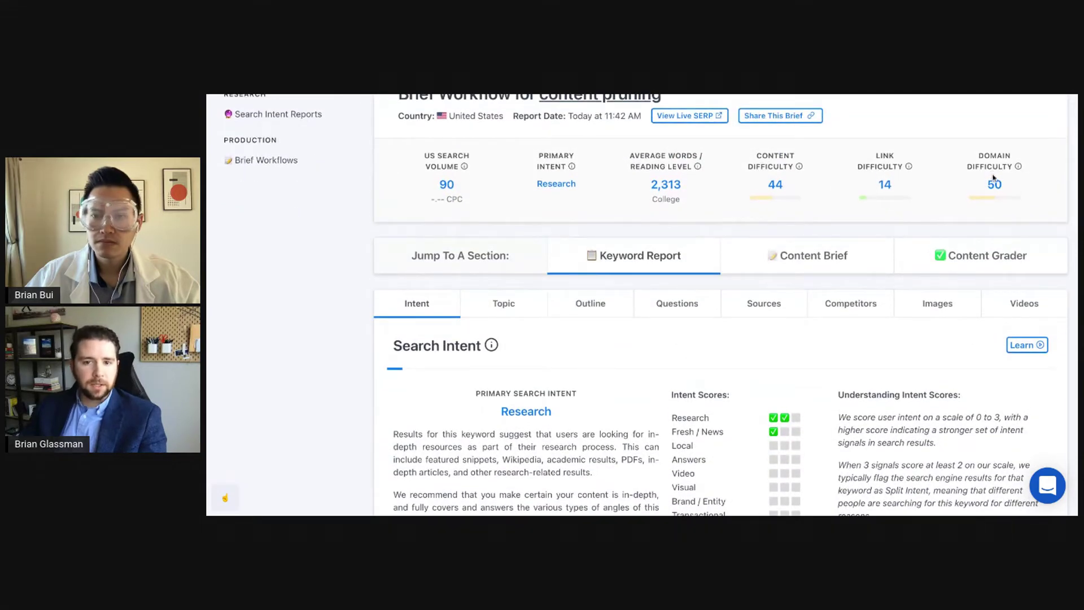
scroll(993, 178, up, 1)
scroll(993, 178, up, 1)
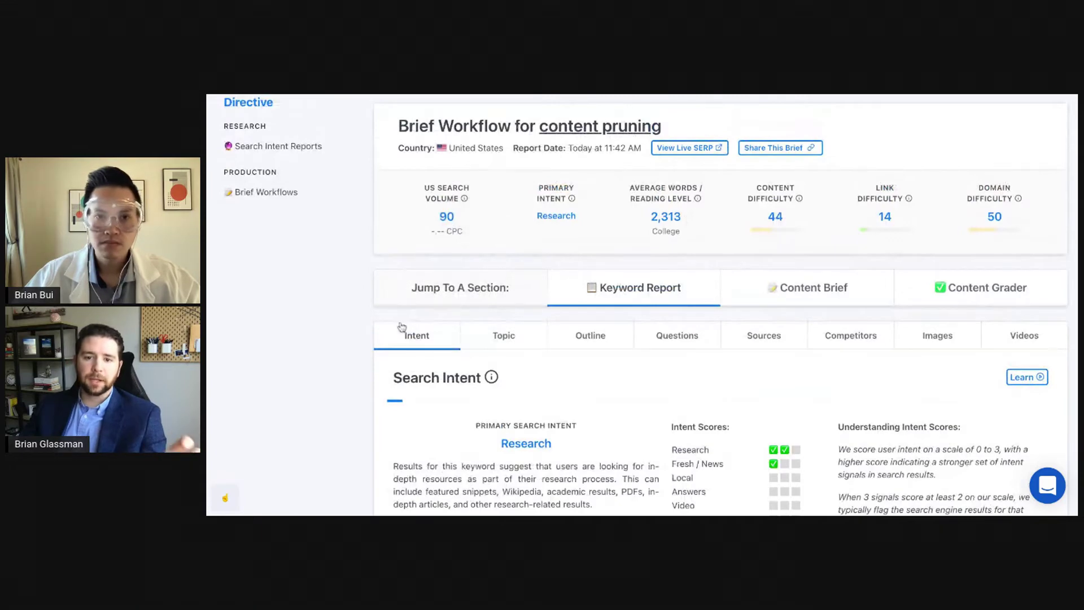
scroll(437, 357, up, 1)
scroll(436, 357, up, 1)
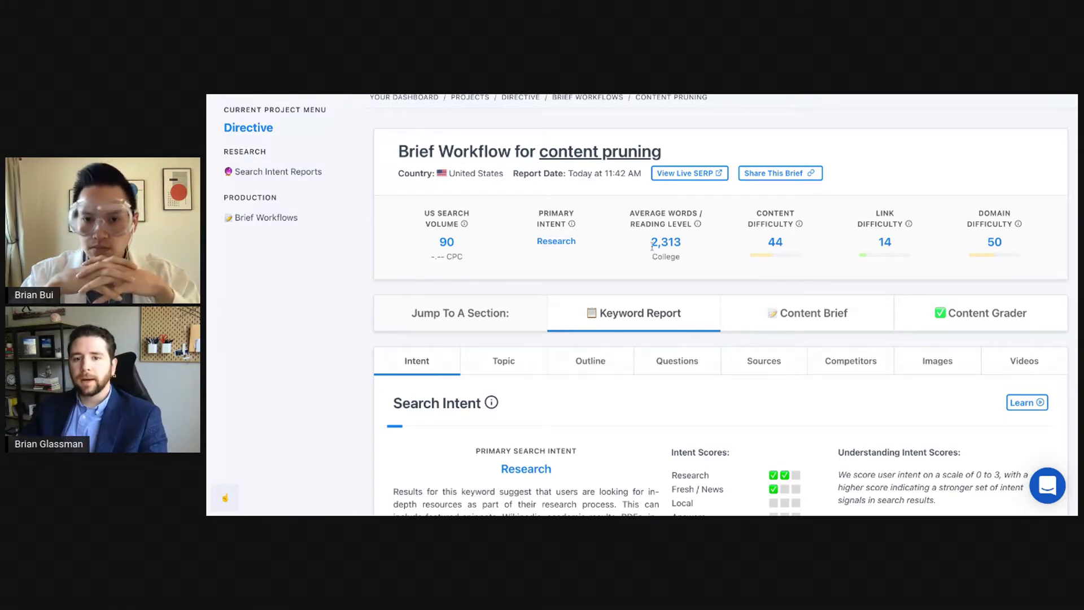
drag(651, 242, 688, 250)
click(691, 247)
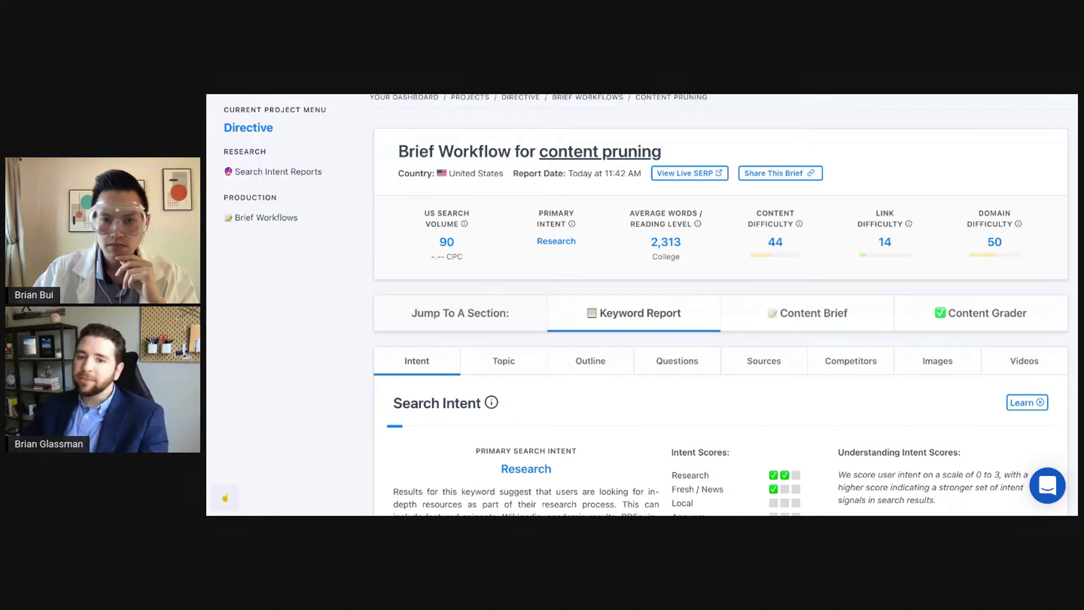
drag(658, 242, 680, 244)
click(680, 244)
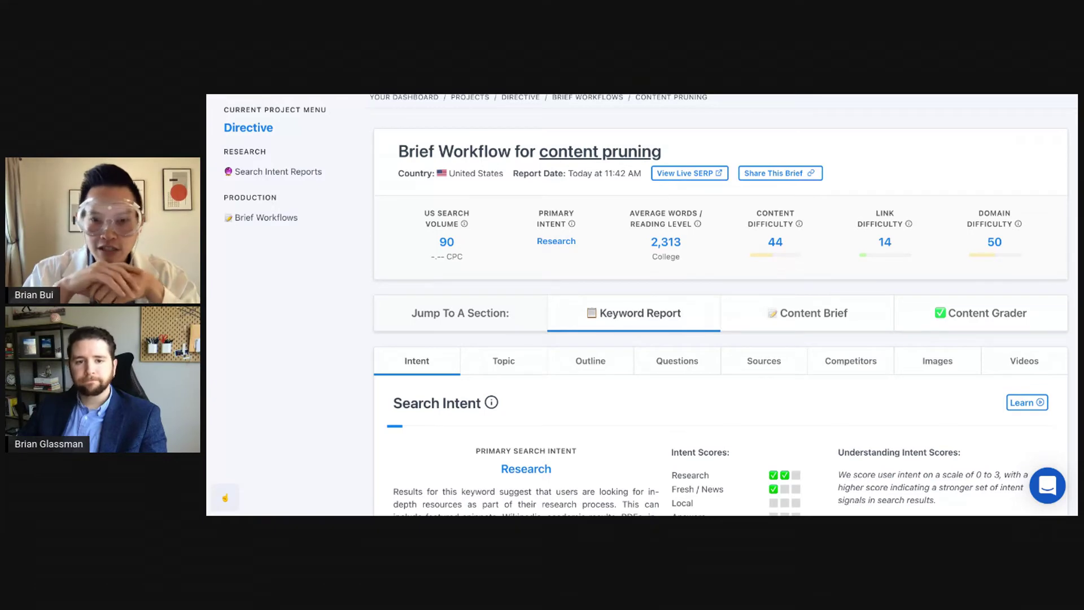
scroll(649, 304, down, 3)
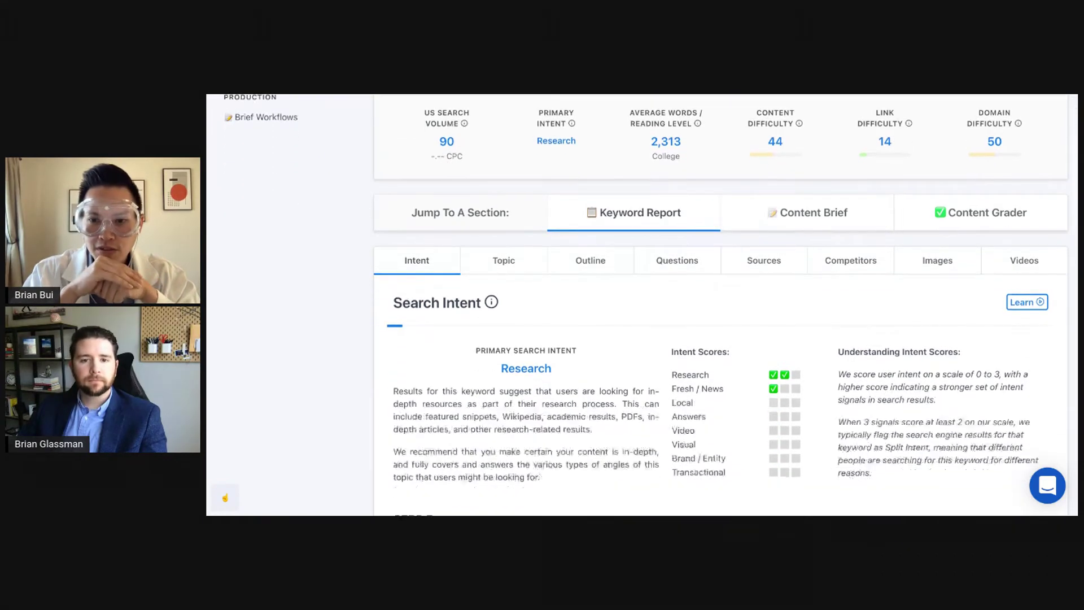
scroll(784, 315, down, 3)
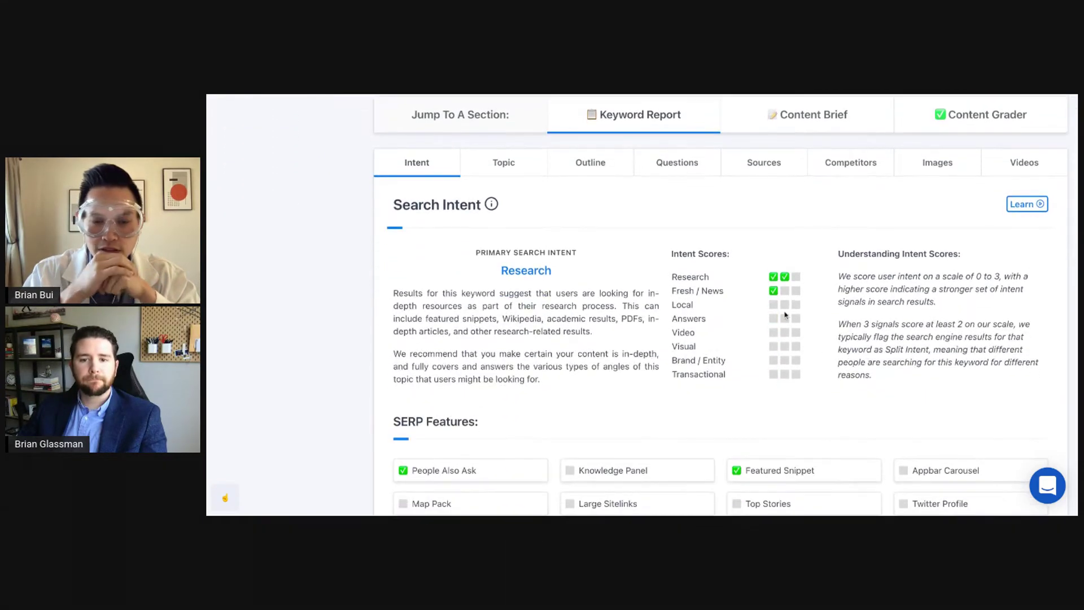
scroll(720, 308, up, 1)
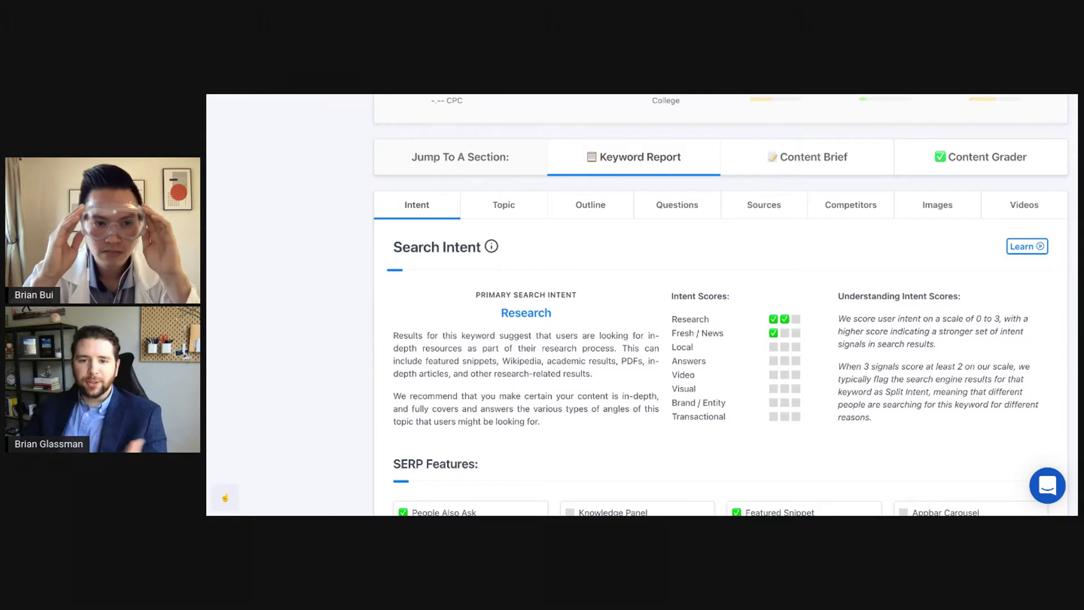
scroll(764, 309, up, 3)
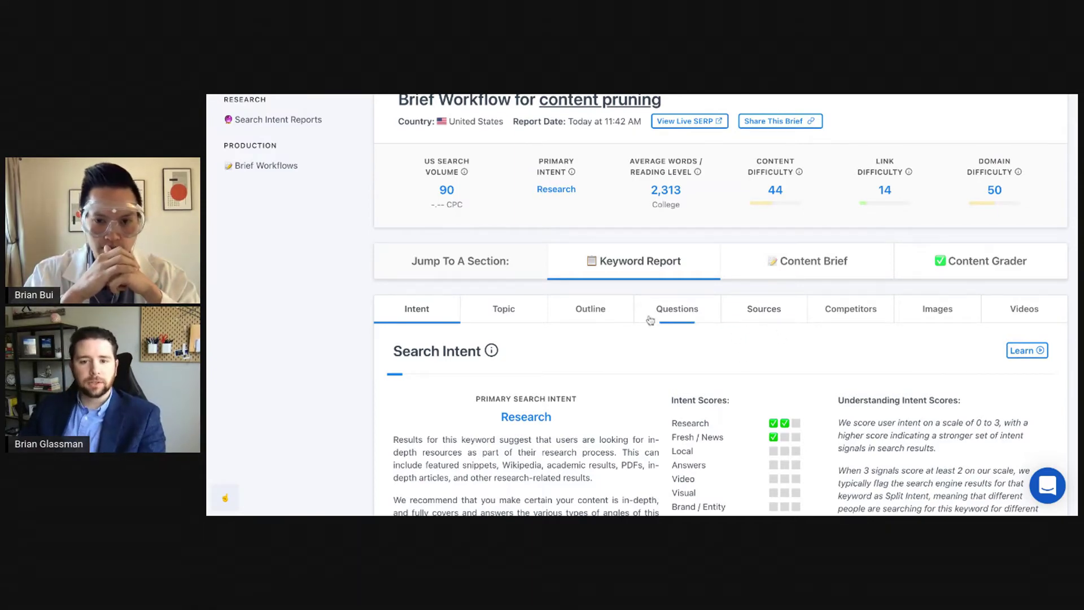
scroll(508, 293, down, 3)
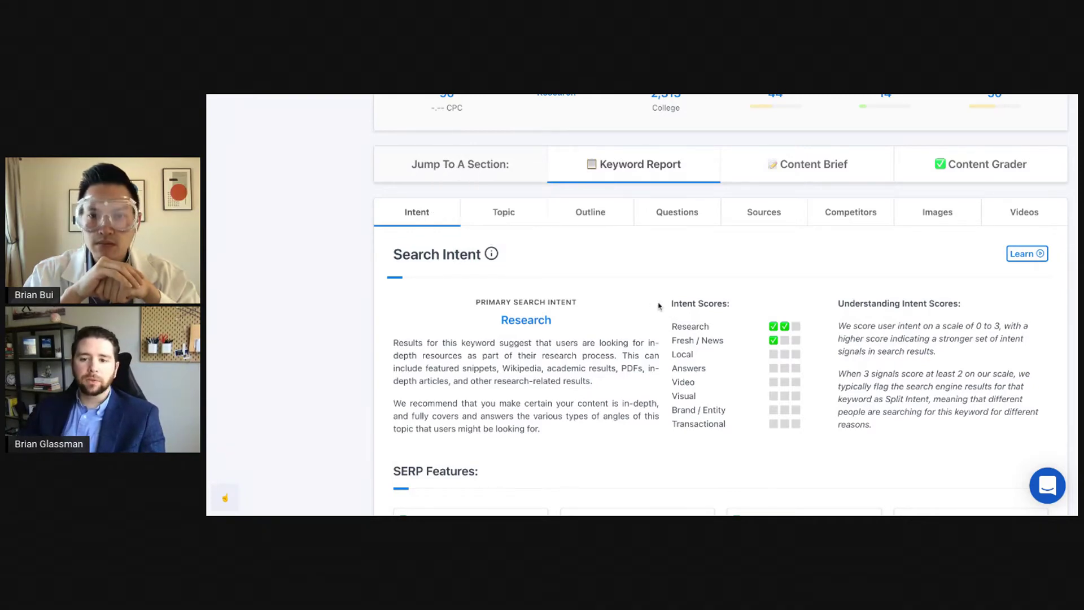
scroll(658, 306, down, 2)
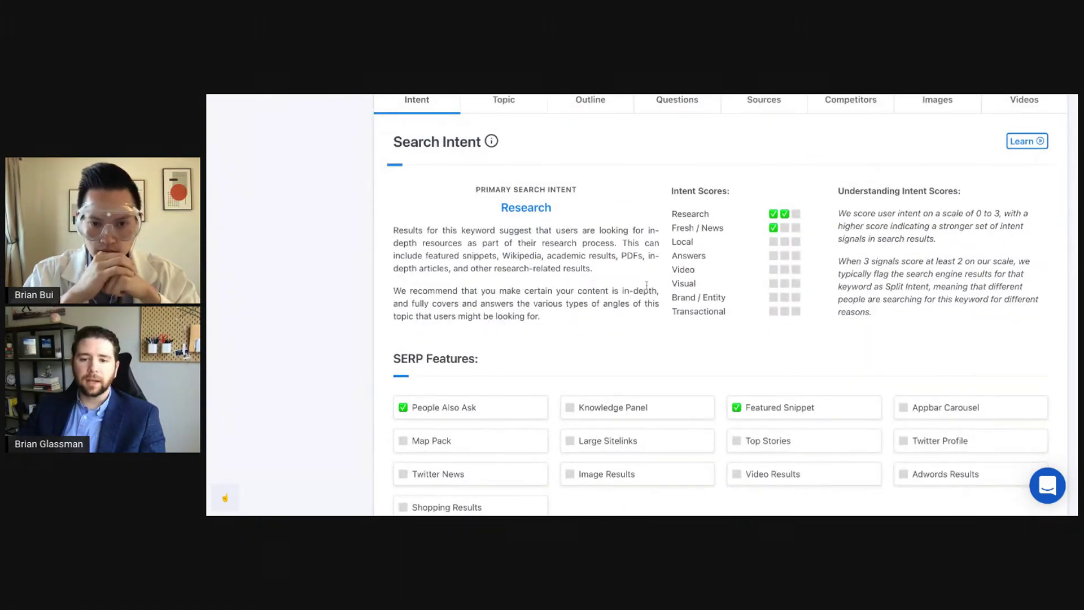
scroll(626, 276, up, 1)
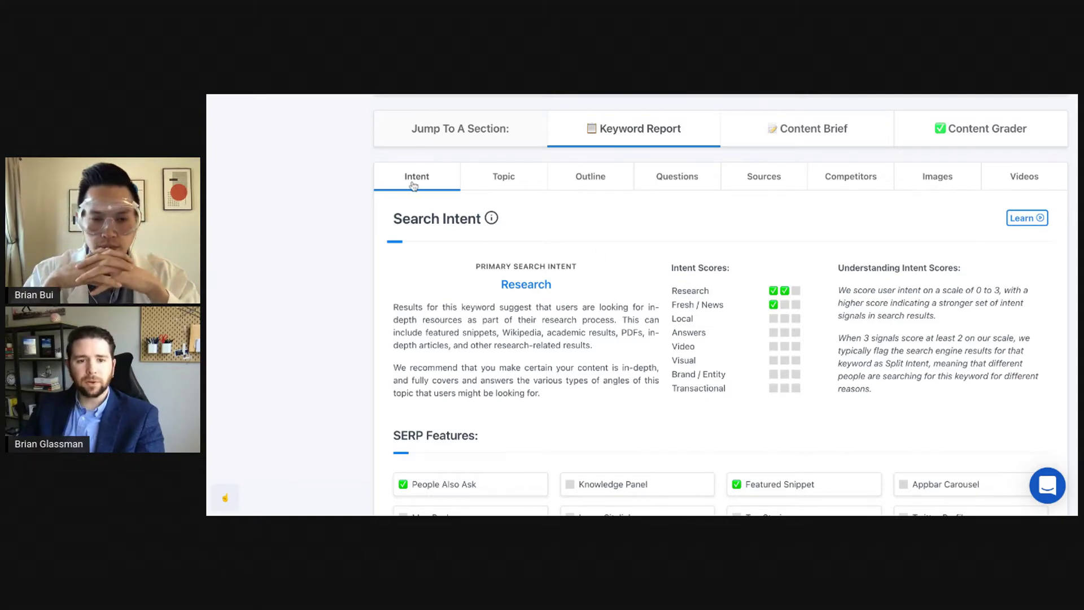
scroll(666, 356, down, 3)
scroll(685, 395, down, 2)
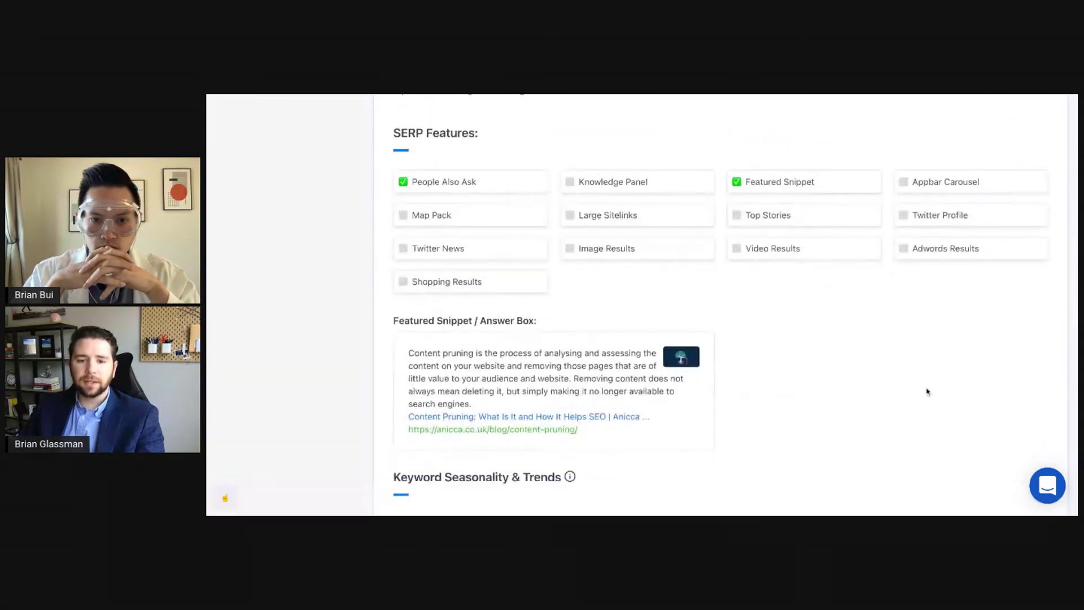
scroll(873, 448, down, 3)
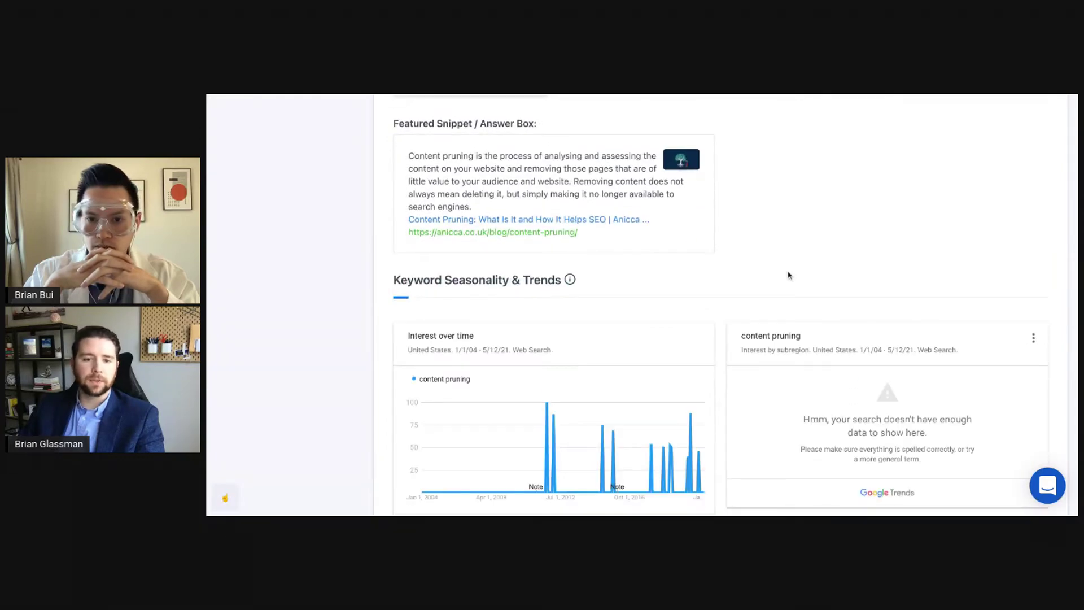
scroll(789, 275, up, 4)
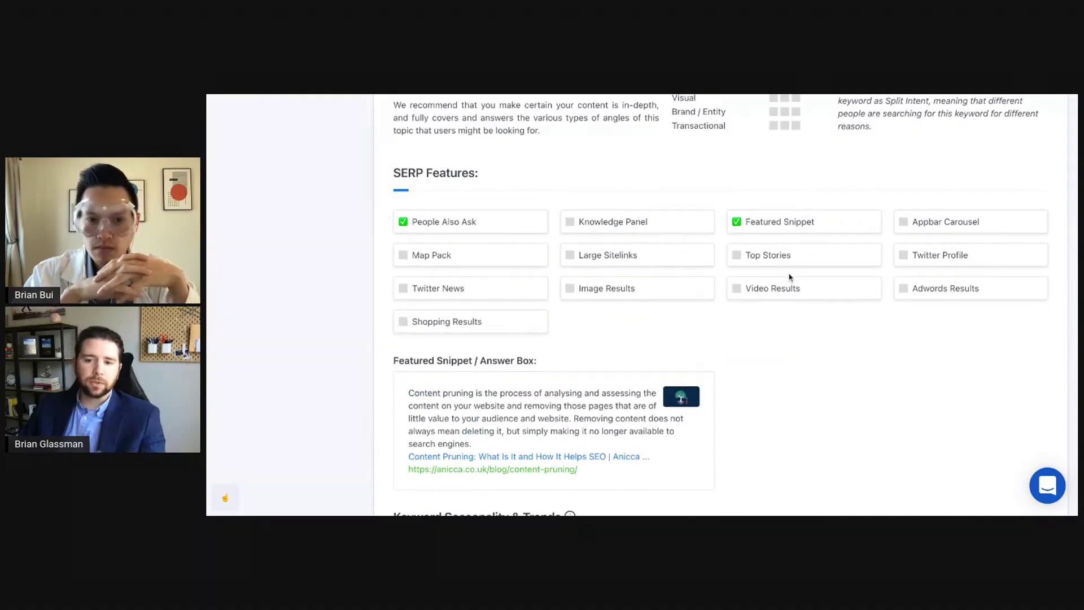
scroll(743, 323, up, 2)
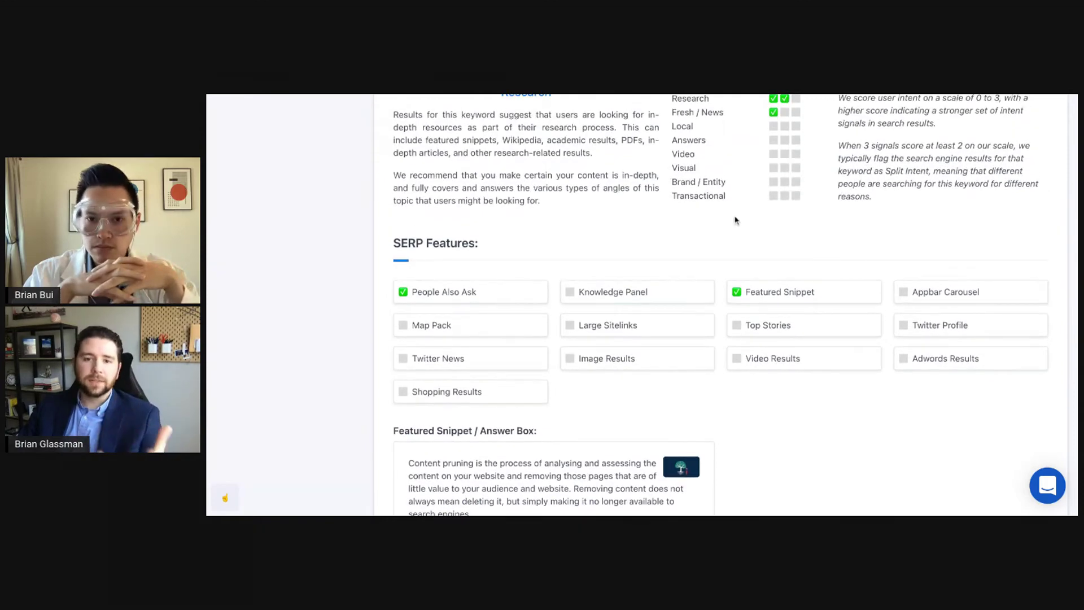
scroll(741, 228, up, 1)
scroll(593, 186, up, 2)
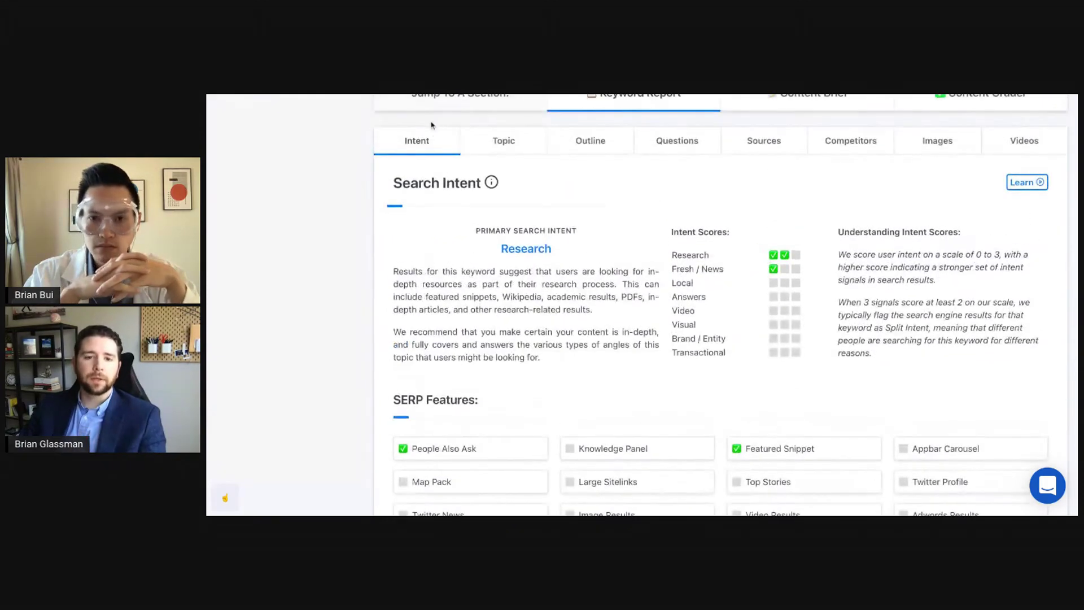
click(522, 146)
scroll(502, 152, up, 5)
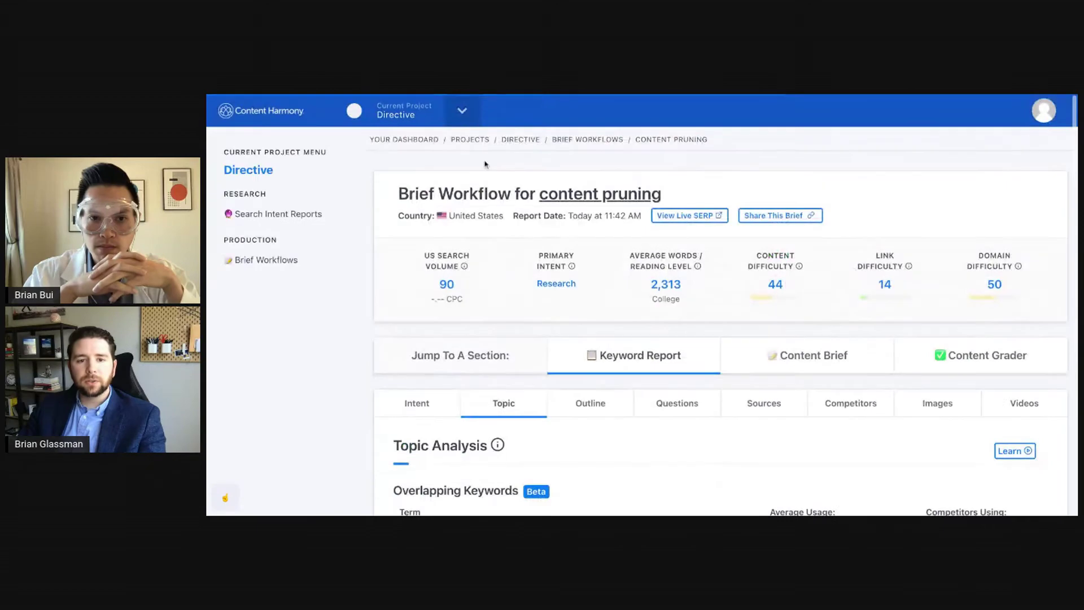
scroll(738, 297, down, 3)
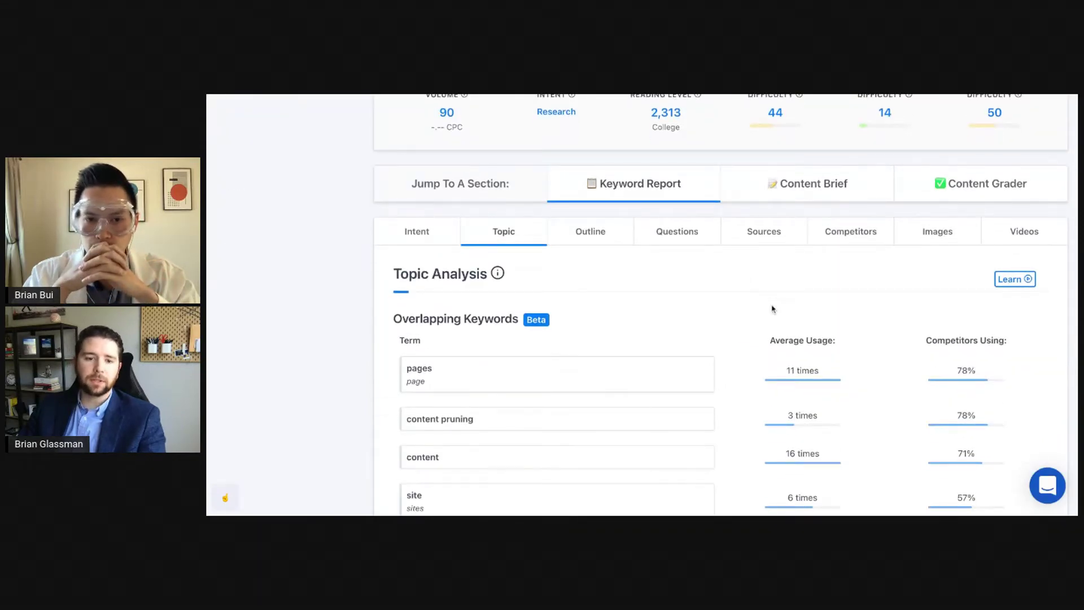
scroll(745, 266, down, 1)
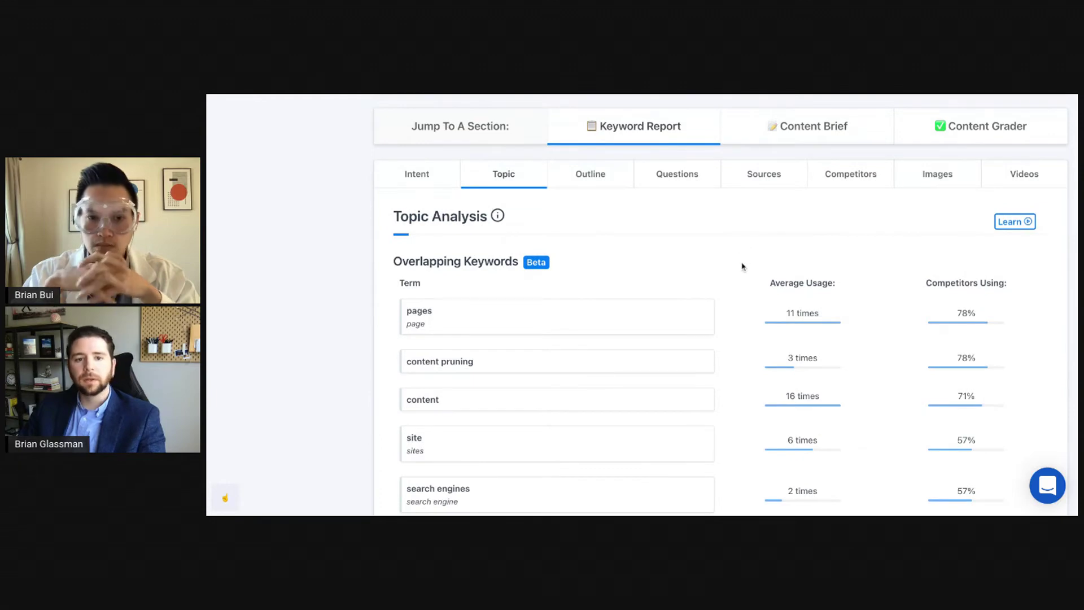
scroll(774, 275, down, 1)
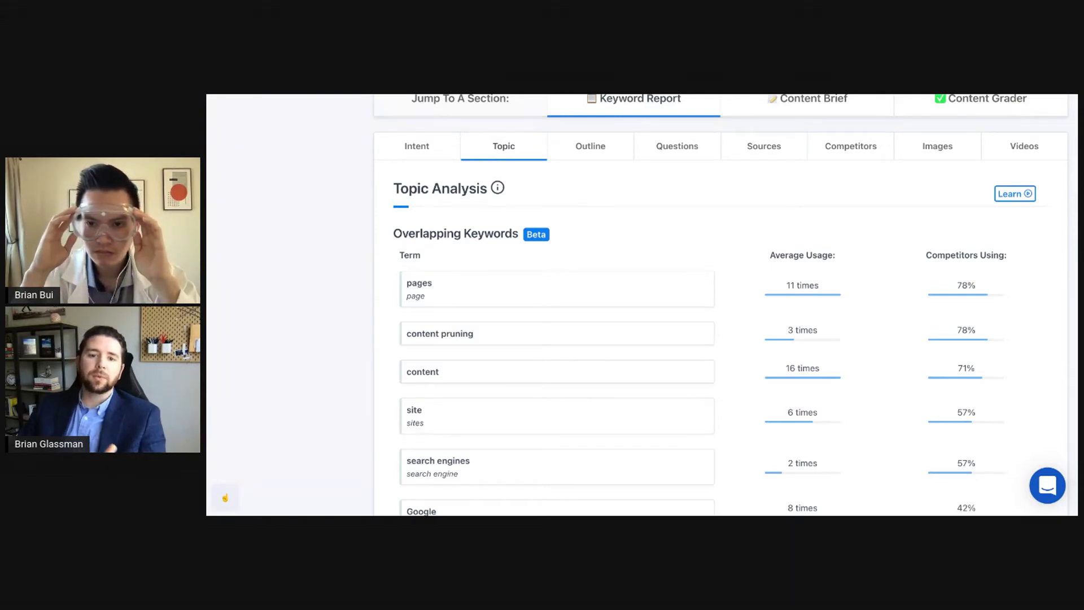
scroll(642, 305, down, 1)
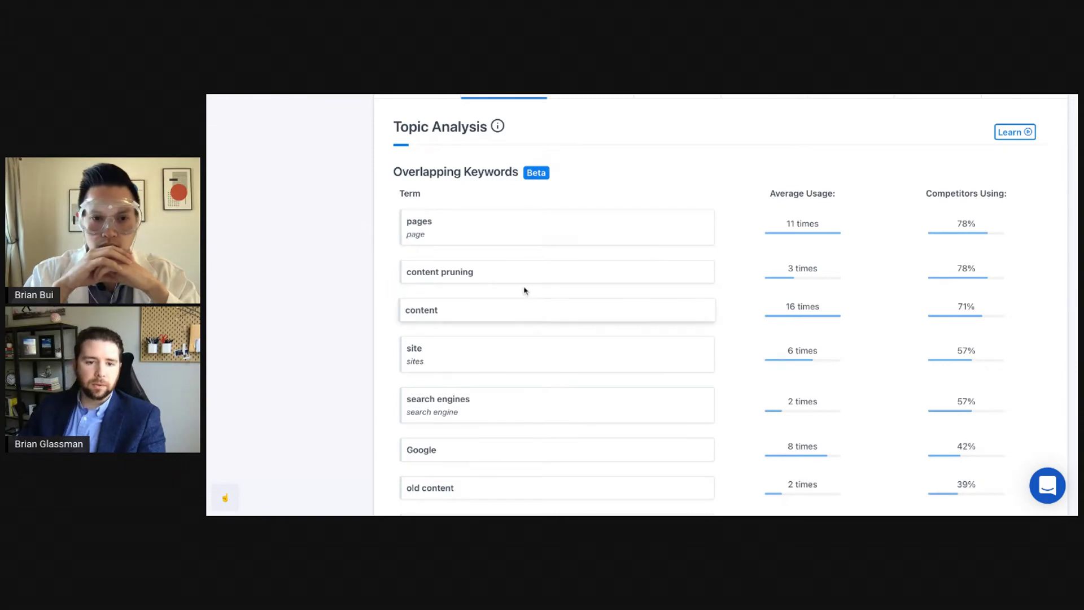
scroll(555, 347, down, 2)
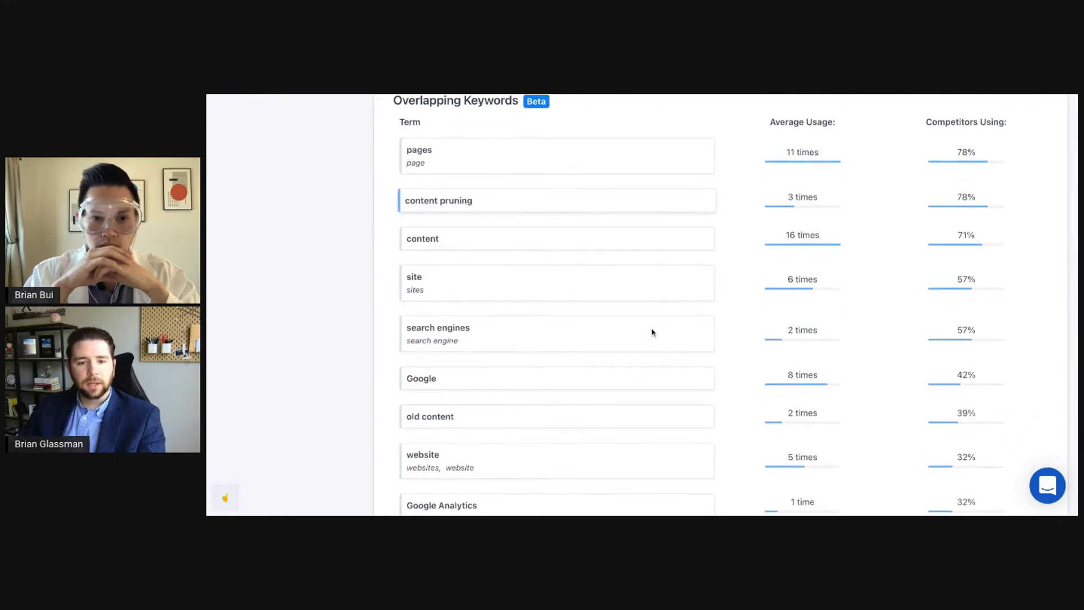
scroll(751, 355, down, 3)
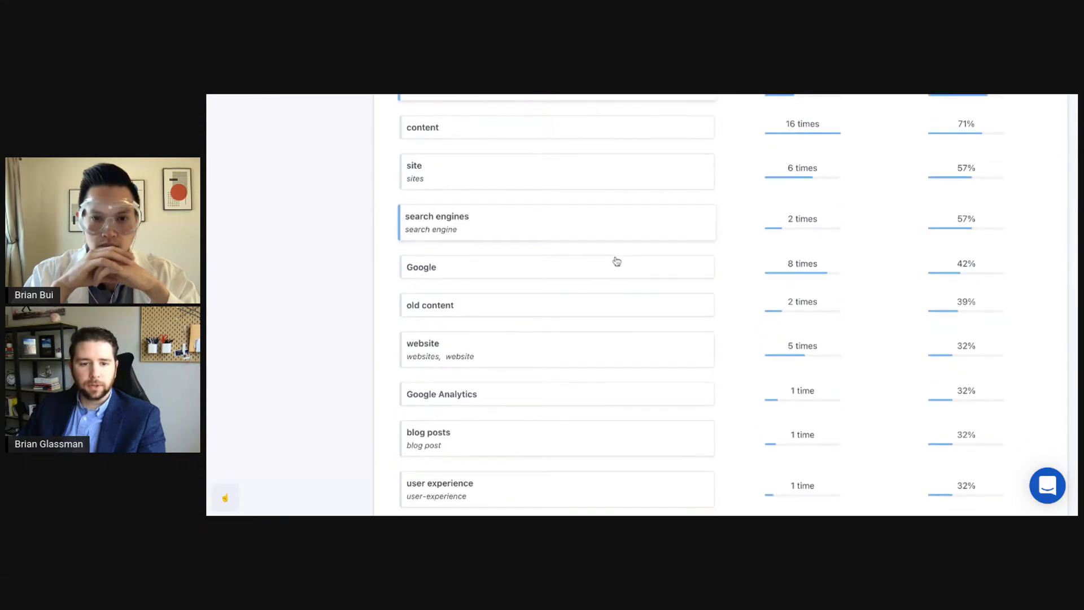
scroll(615, 336, down, 2)
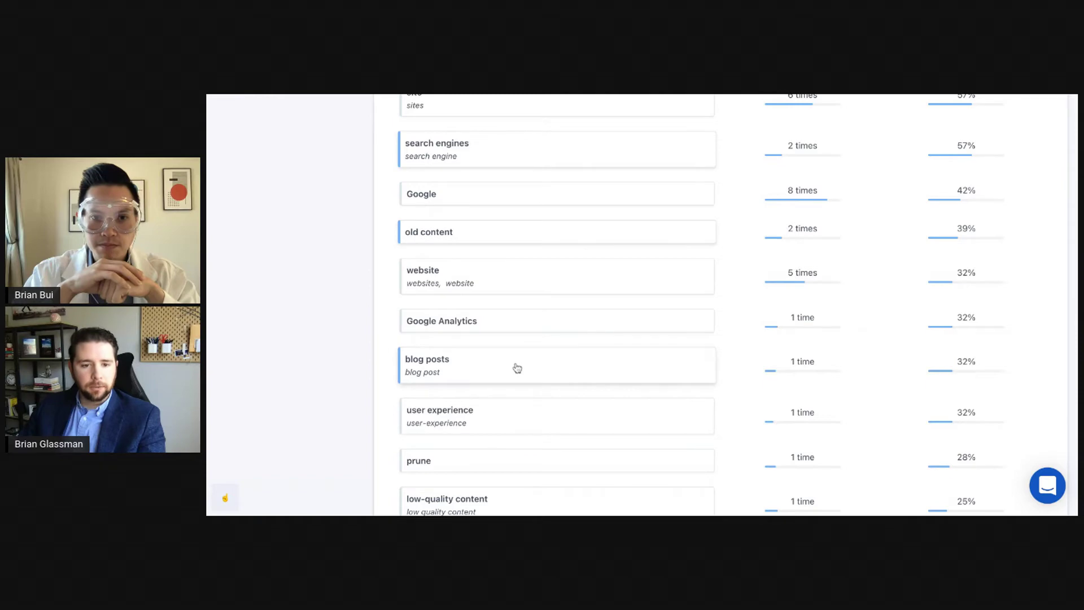
scroll(565, 372, down, 2)
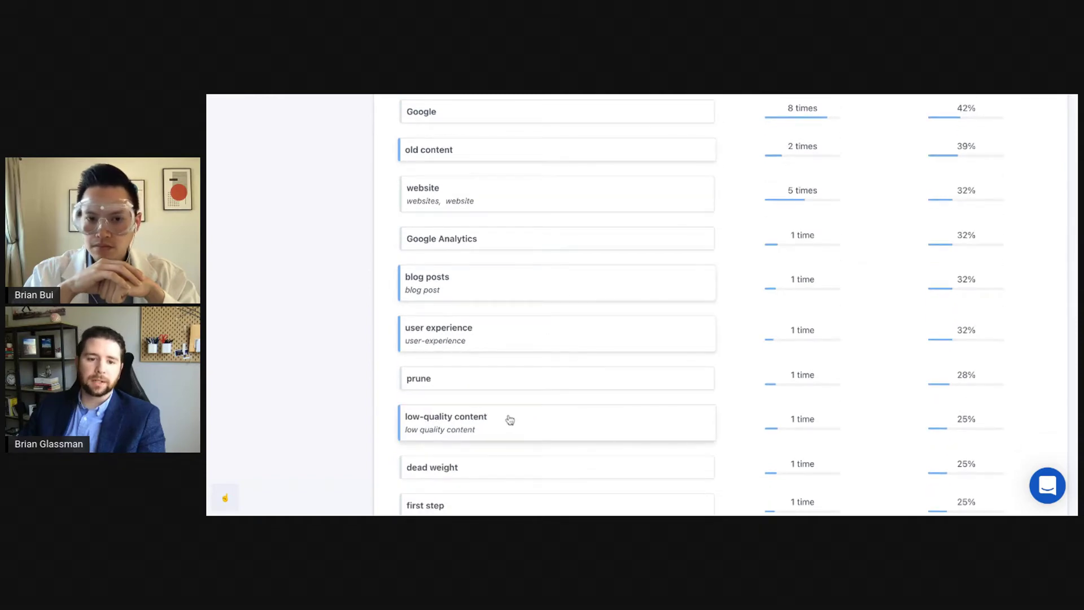
scroll(509, 420, down, 3)
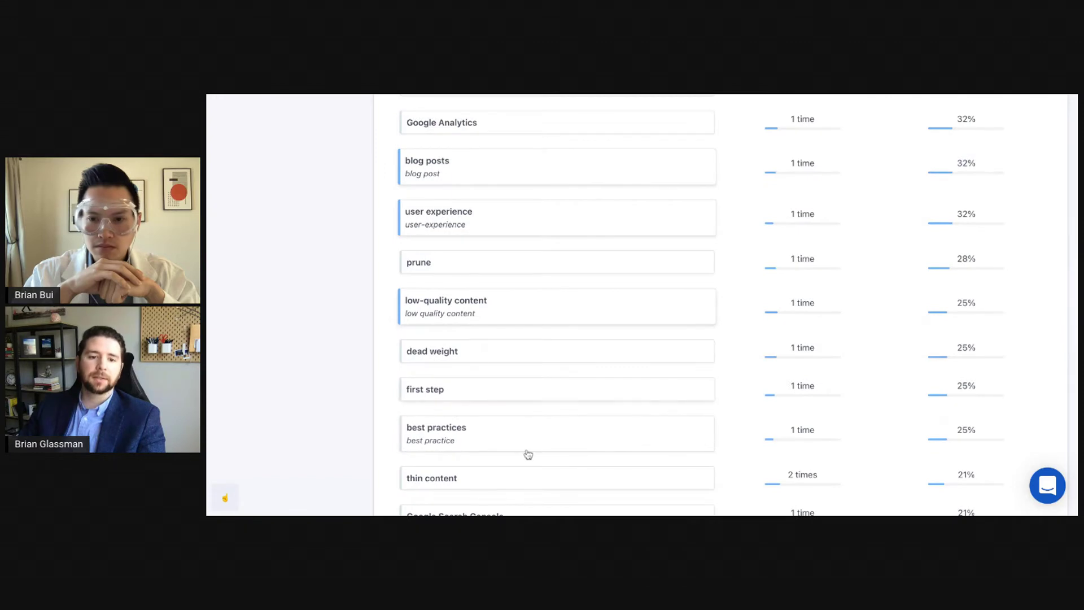
scroll(527, 455, down, 2)
scroll(471, 349, down, 1)
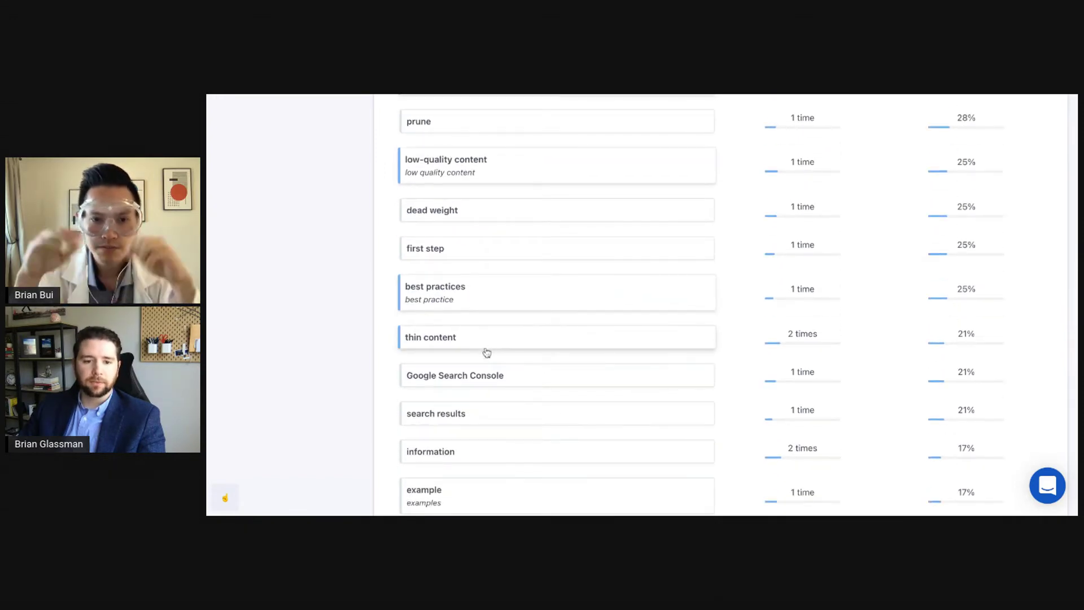
scroll(592, 395, down, 3)
scroll(627, 412, down, 3)
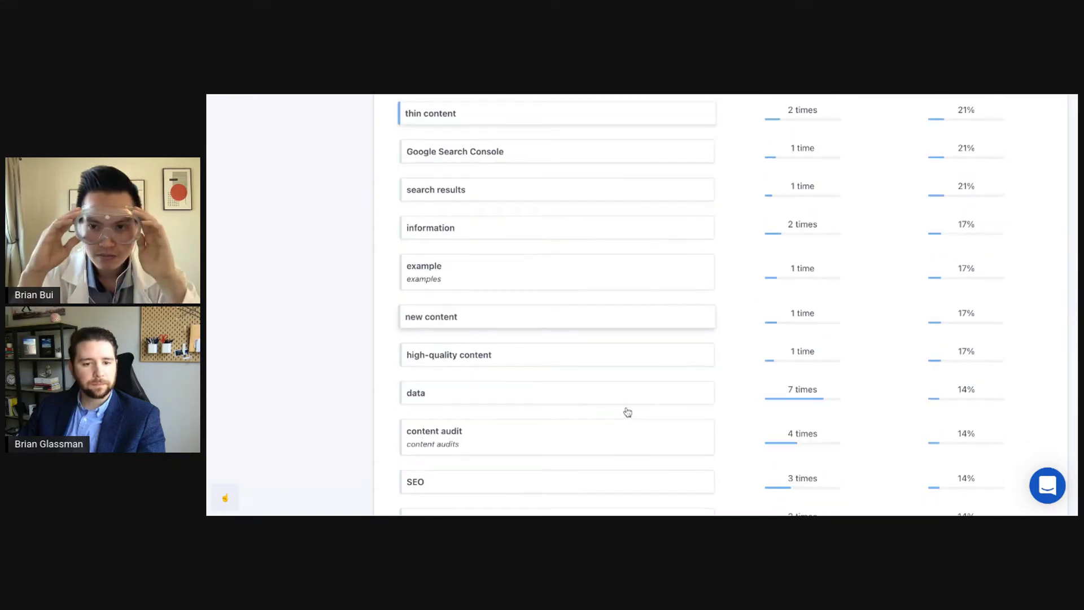
scroll(644, 414, down, 2)
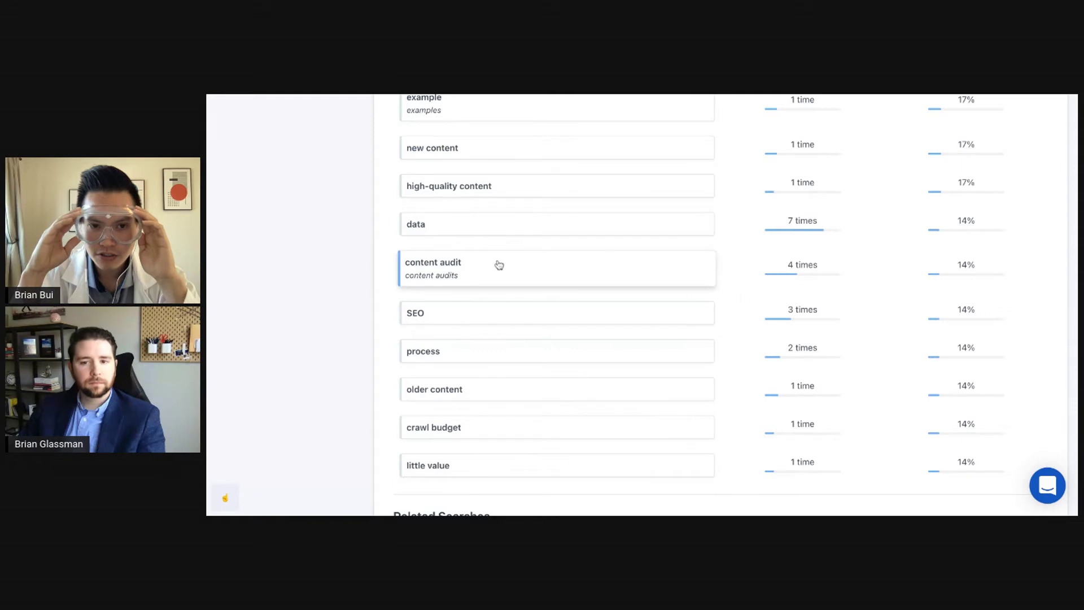
scroll(751, 308, down, 4)
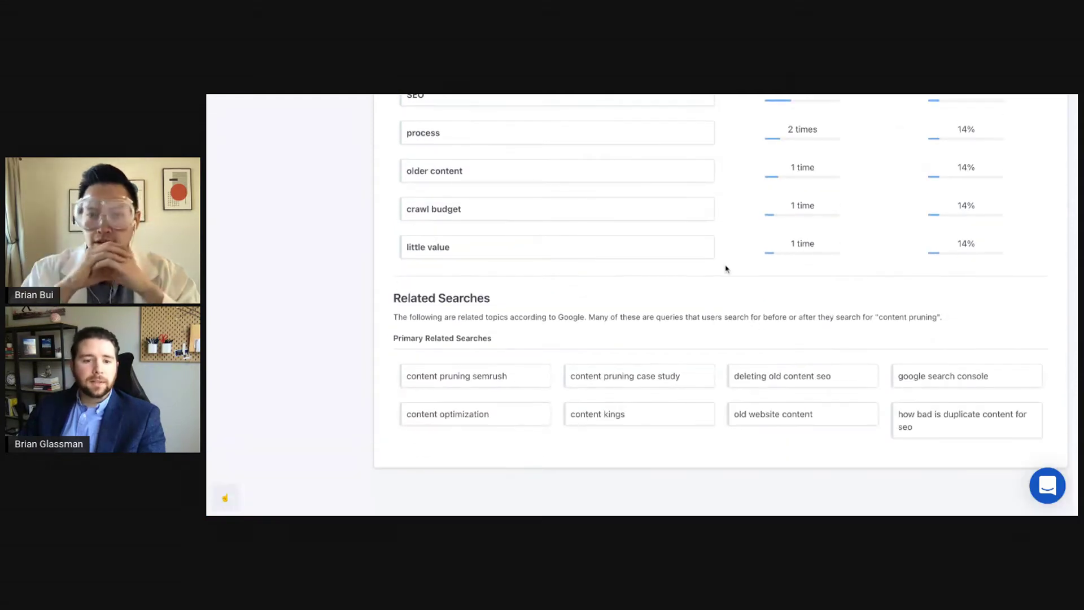
scroll(760, 315, down, 1)
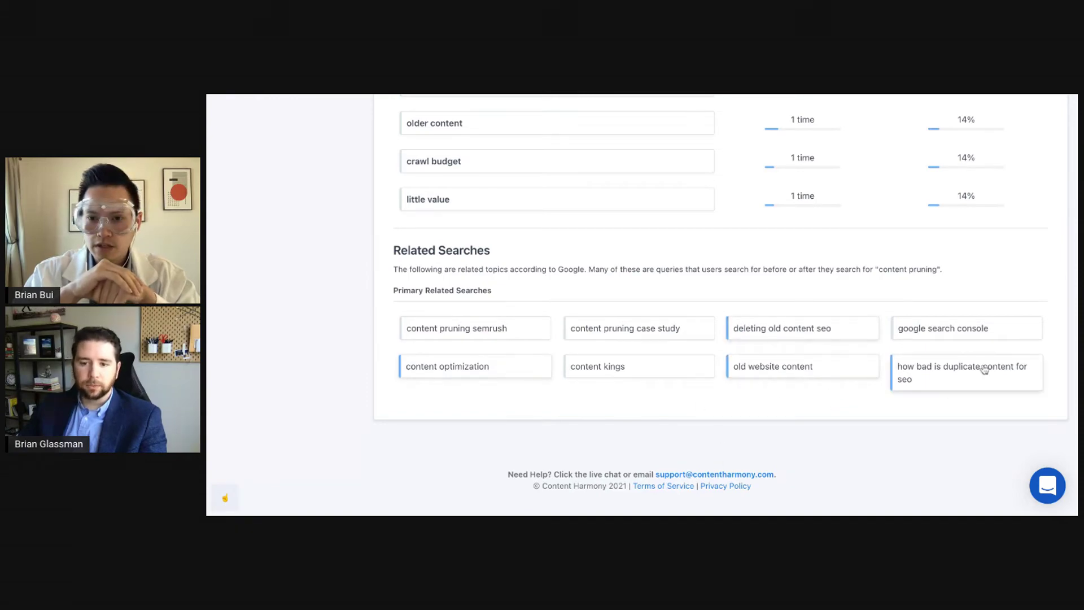
scroll(578, 378, up, 15)
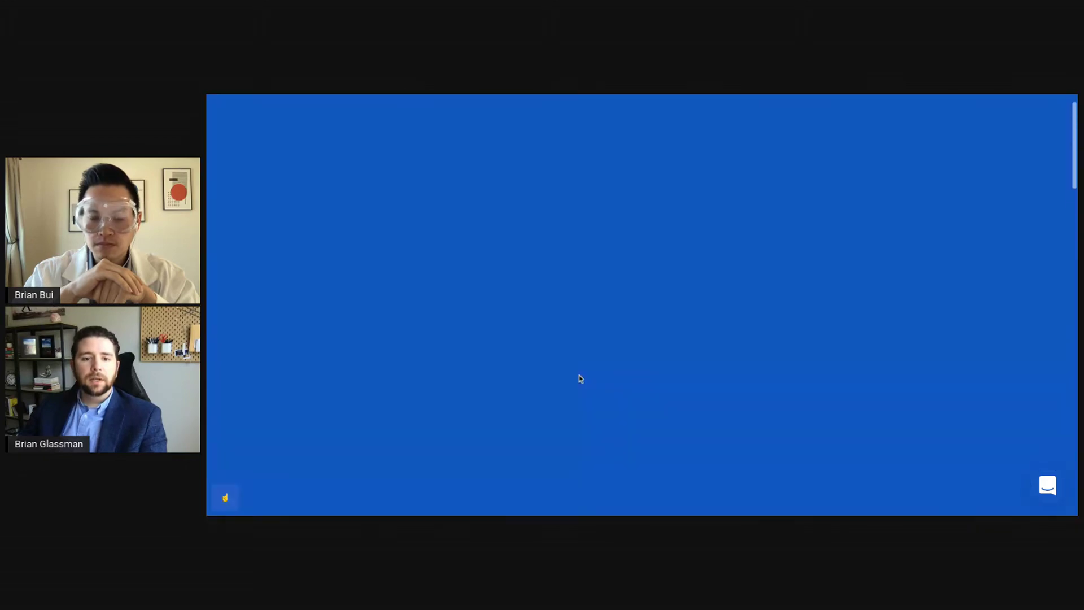
scroll(574, 410, down, 1)
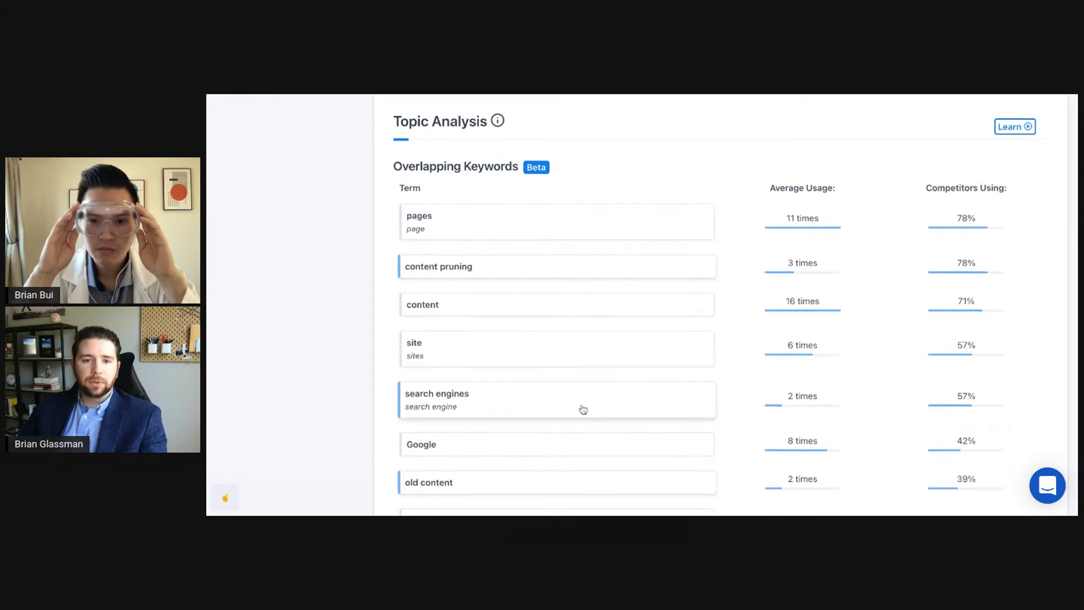
scroll(581, 409, up, 2)
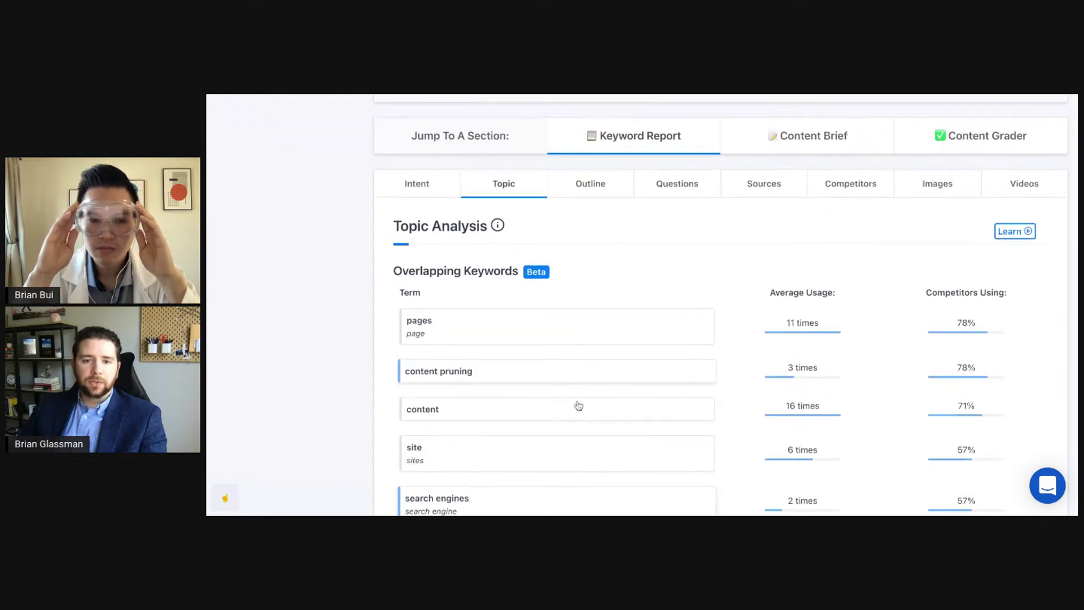
click(581, 188)
scroll(657, 300, down, 3)
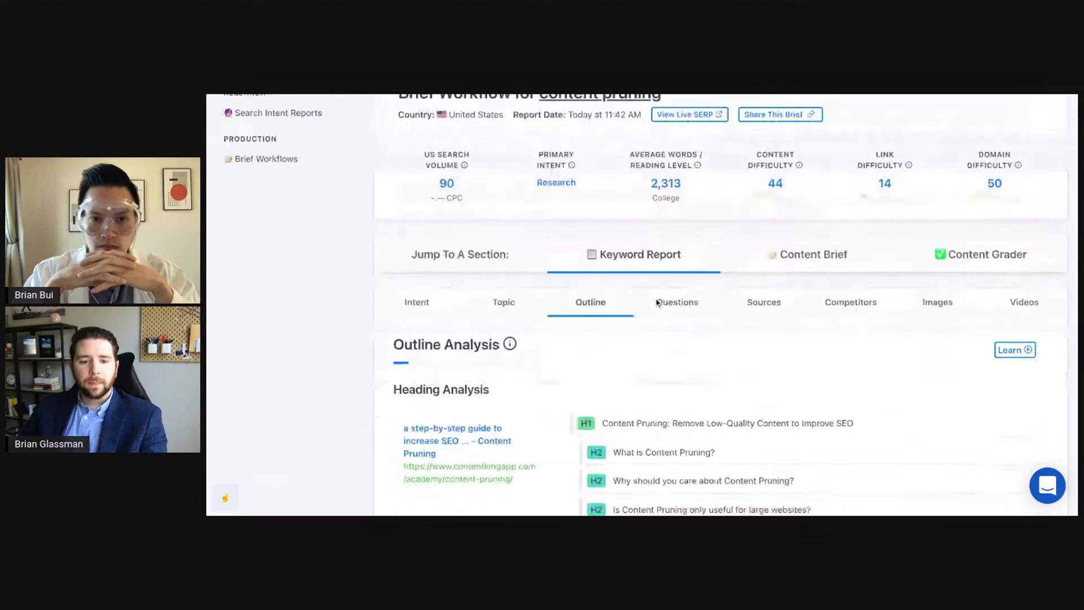
scroll(656, 301, down, 2)
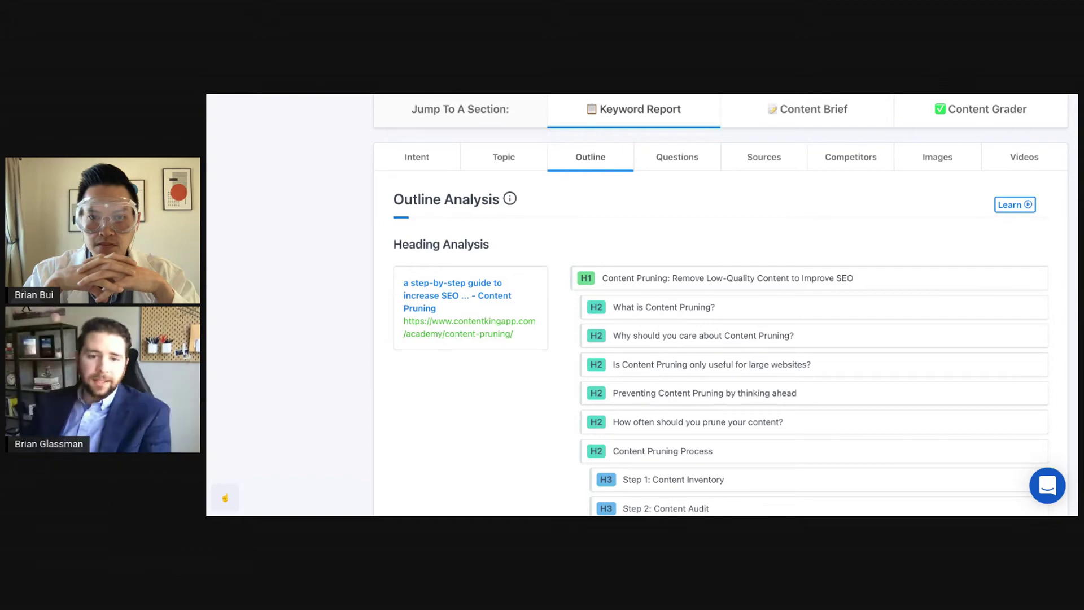
scroll(574, 294, down, 4)
scroll(574, 294, down, 13)
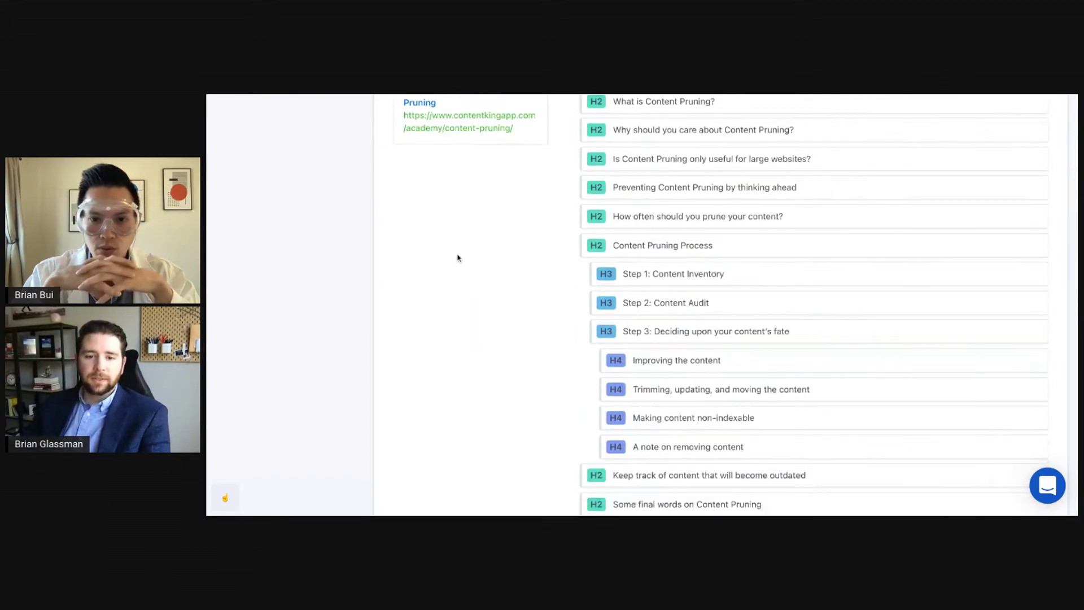
scroll(551, 264, down, 5)
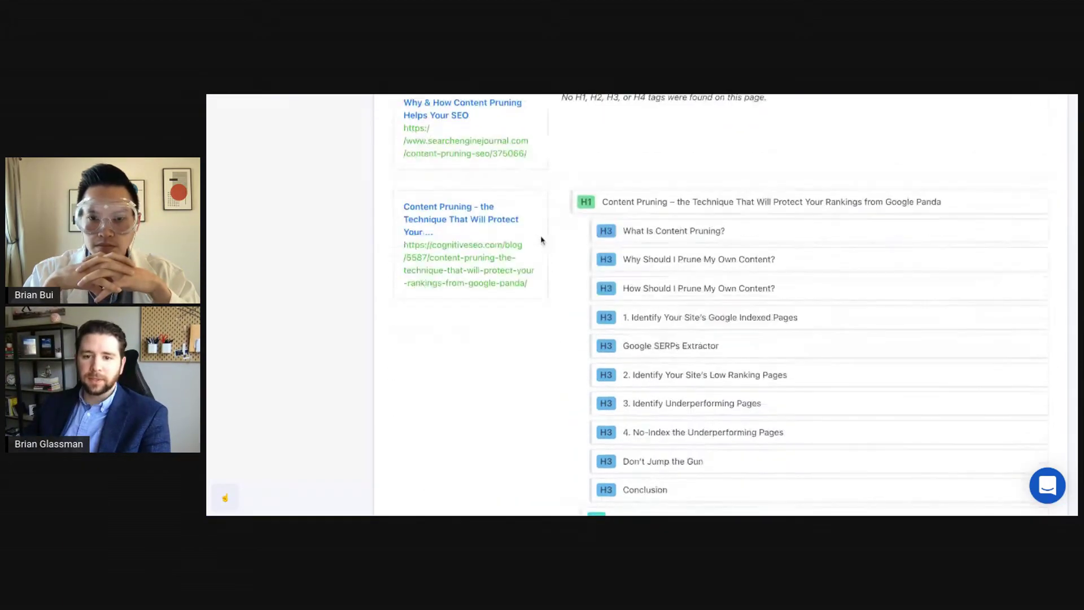
scroll(538, 237, up, 15)
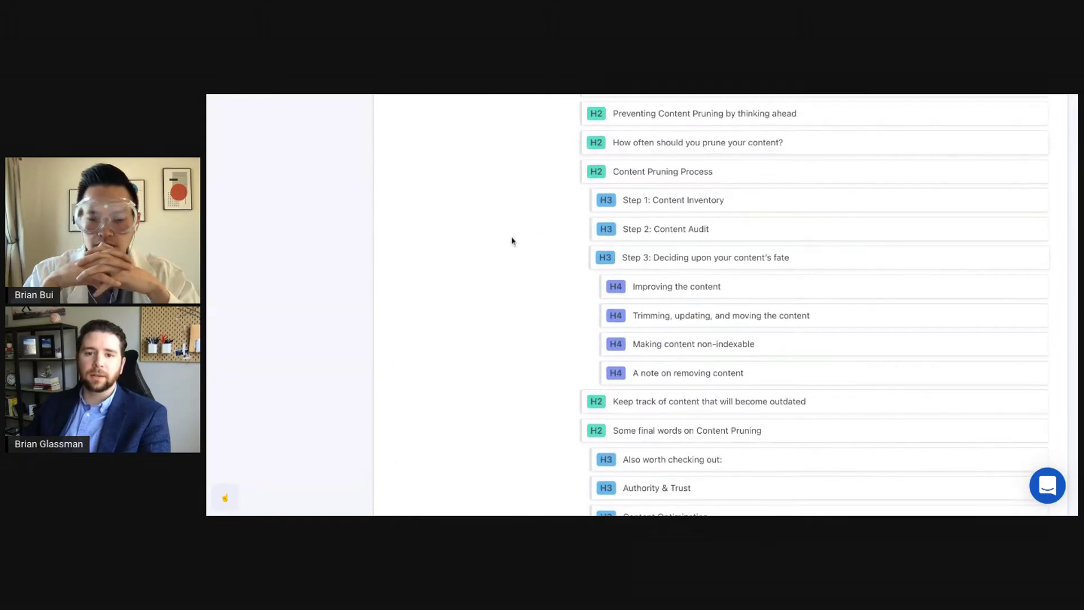
scroll(469, 231, up, 2)
scroll(469, 231, up, 1)
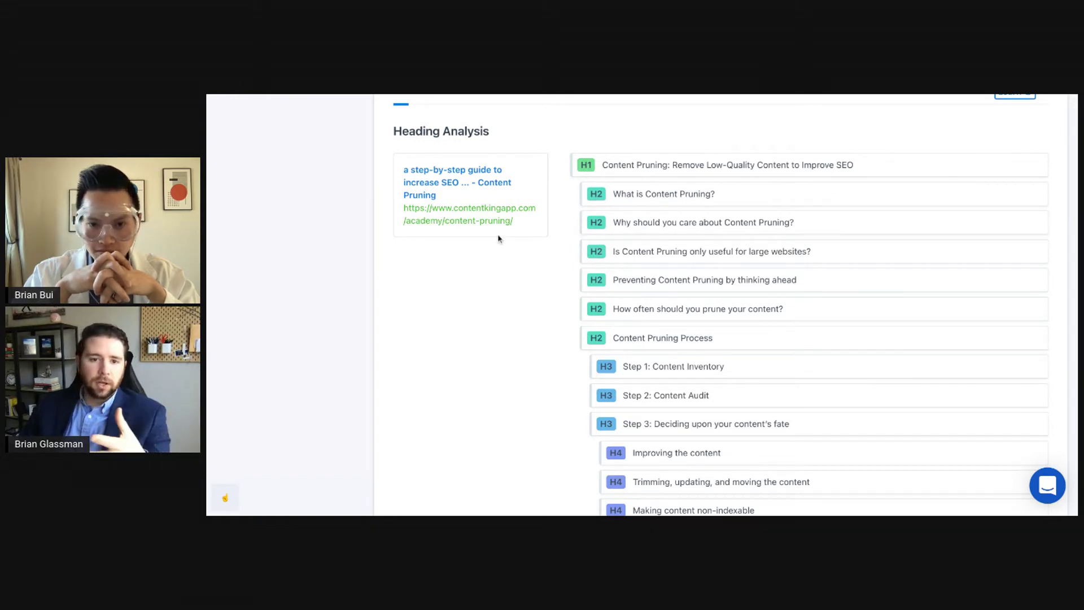
scroll(602, 306, down, 5)
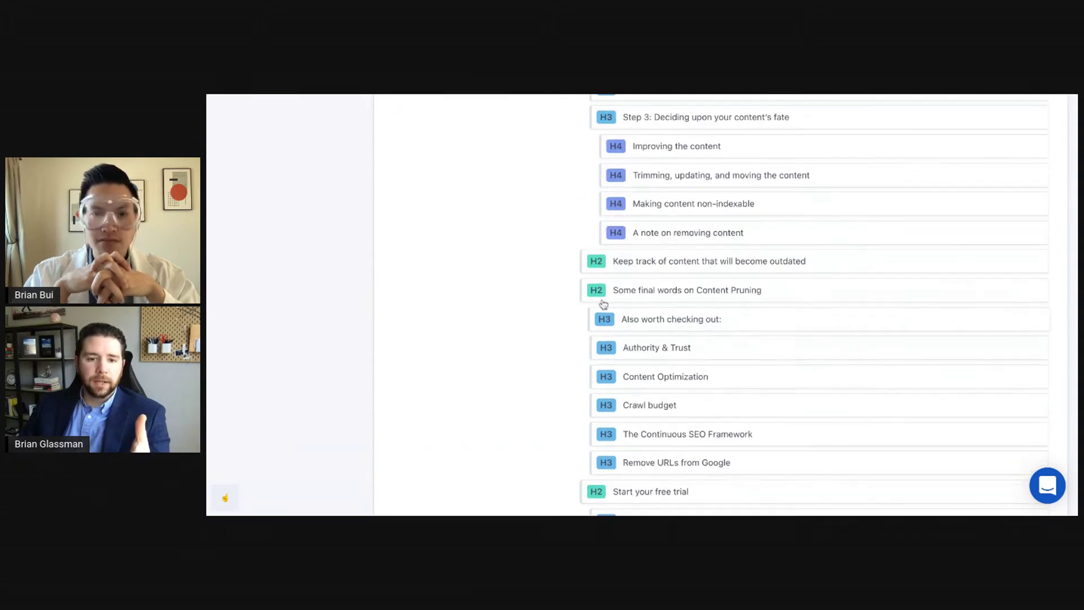
scroll(603, 305, down, 5)
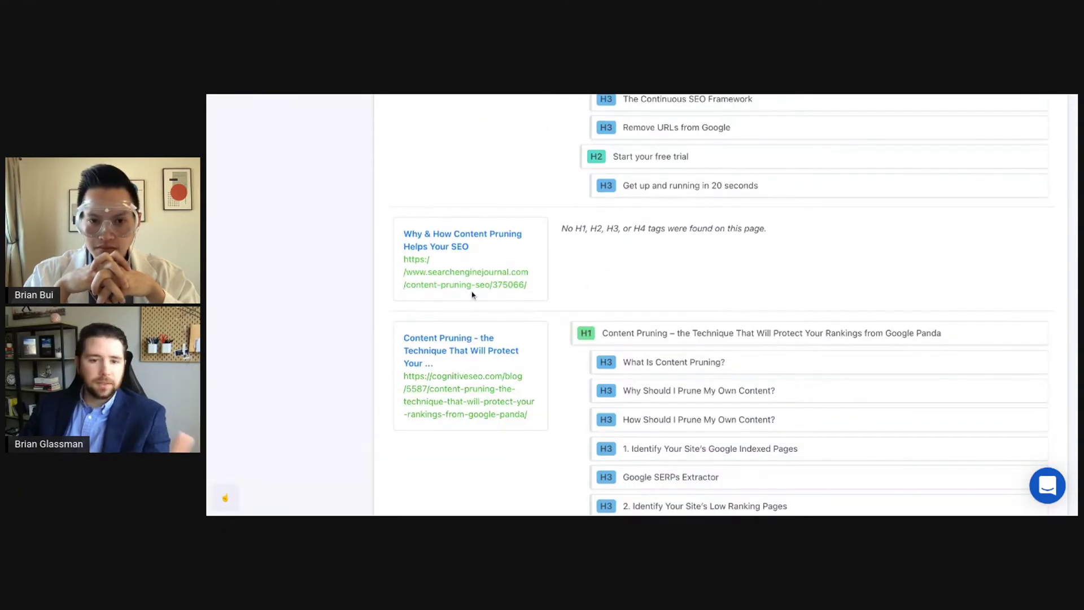
scroll(520, 321, up, 8)
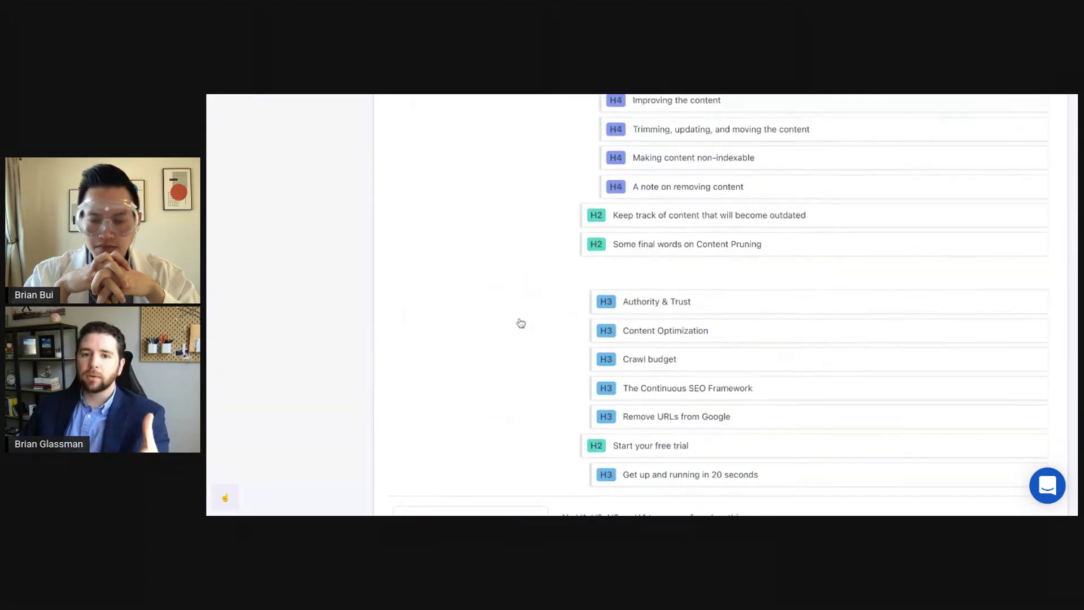
scroll(517, 324, up, 3)
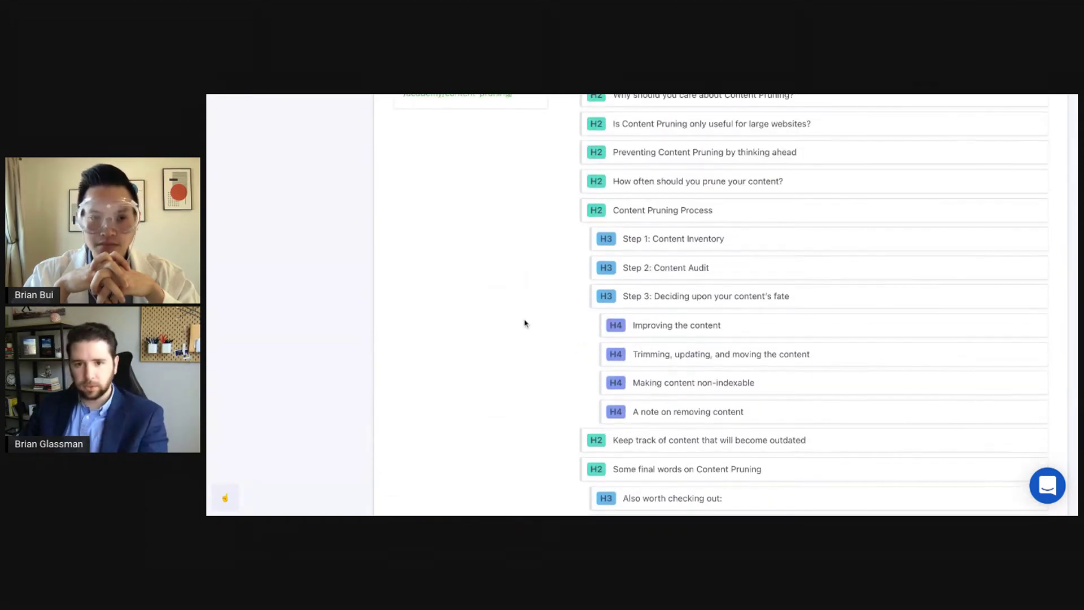
scroll(545, 325, up, 1)
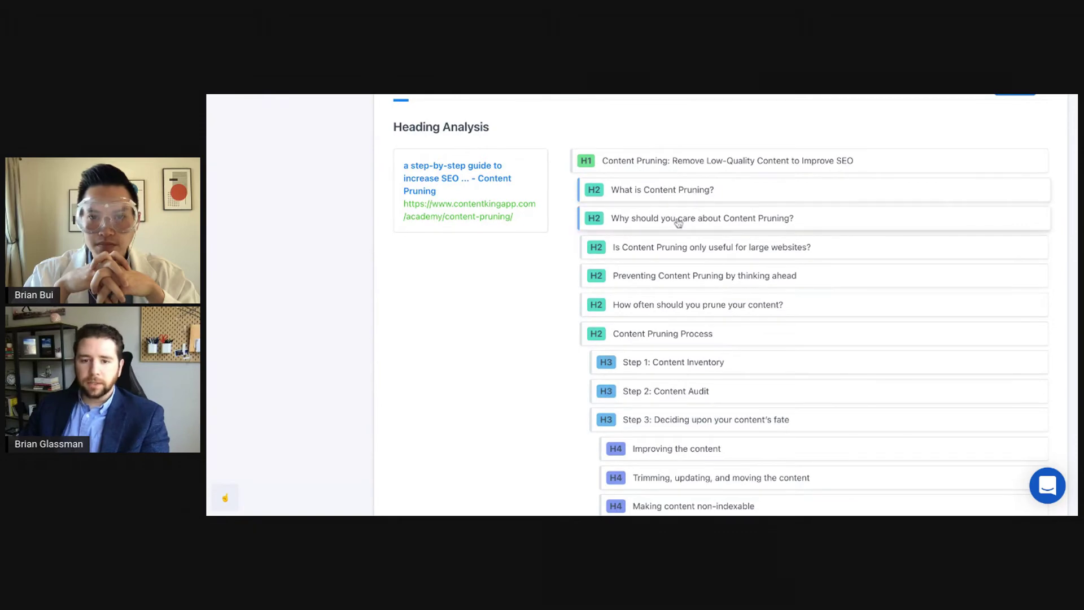
scroll(500, 316, down, 1)
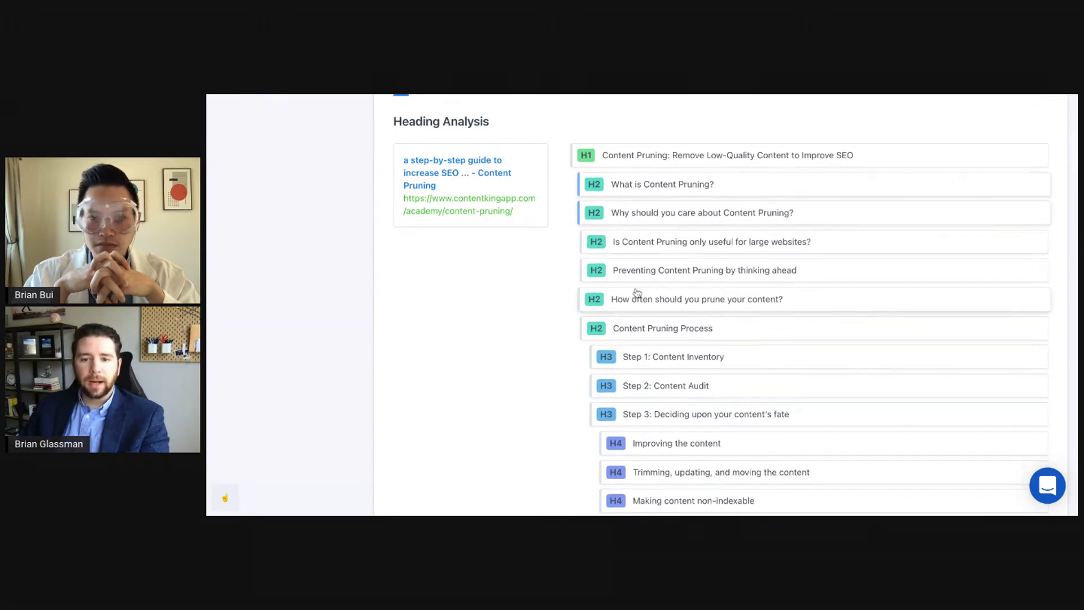
scroll(500, 385, down, 2)
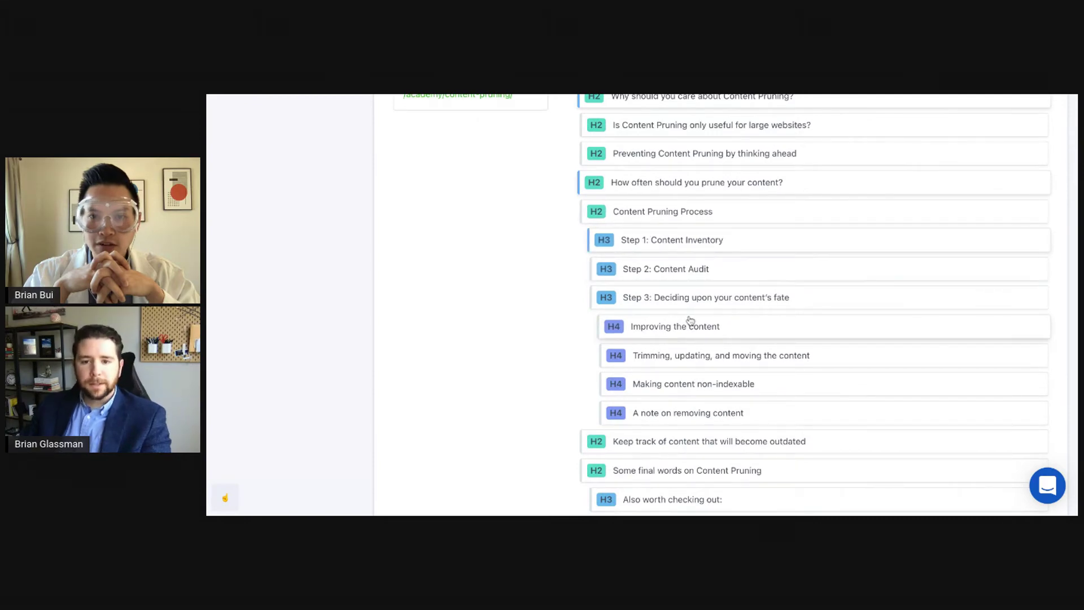
scroll(720, 356, down, 1)
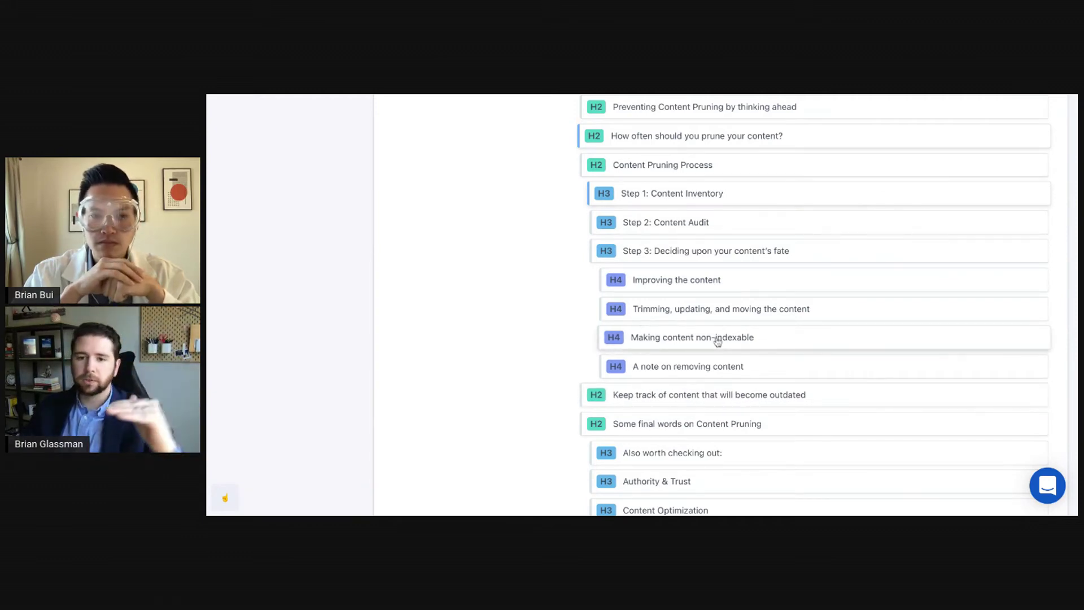
scroll(715, 340, down, 1)
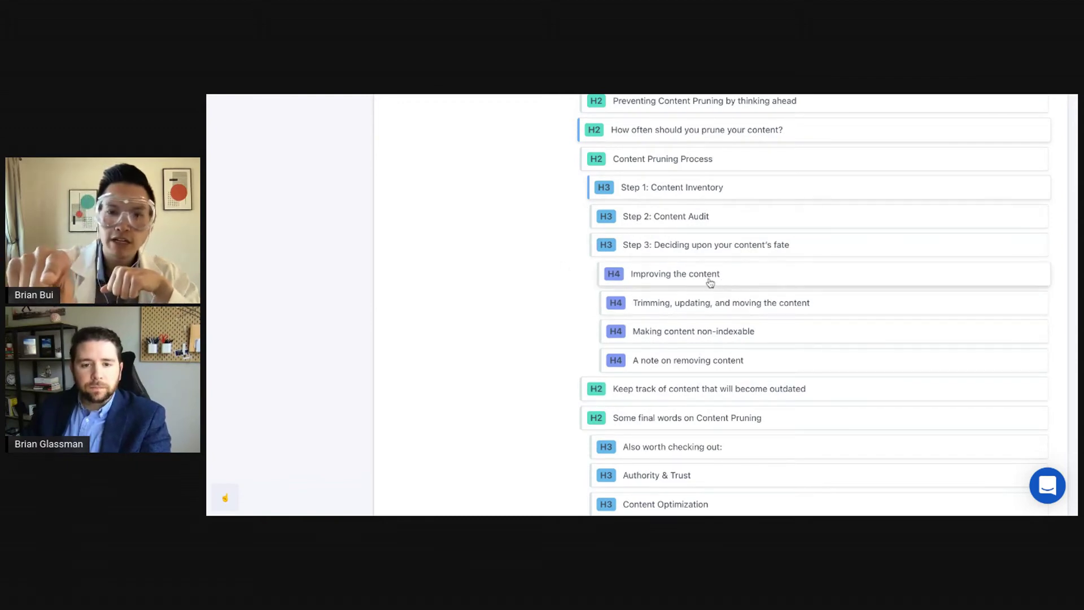
scroll(709, 284, up, 3)
scroll(712, 284, up, 2)
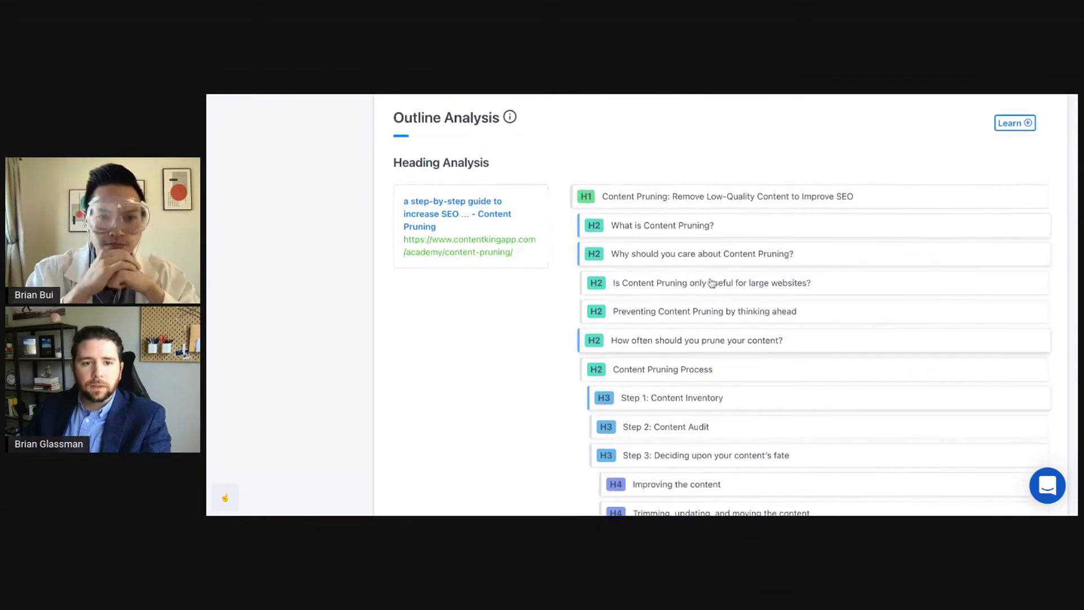
scroll(885, 364, down, 5)
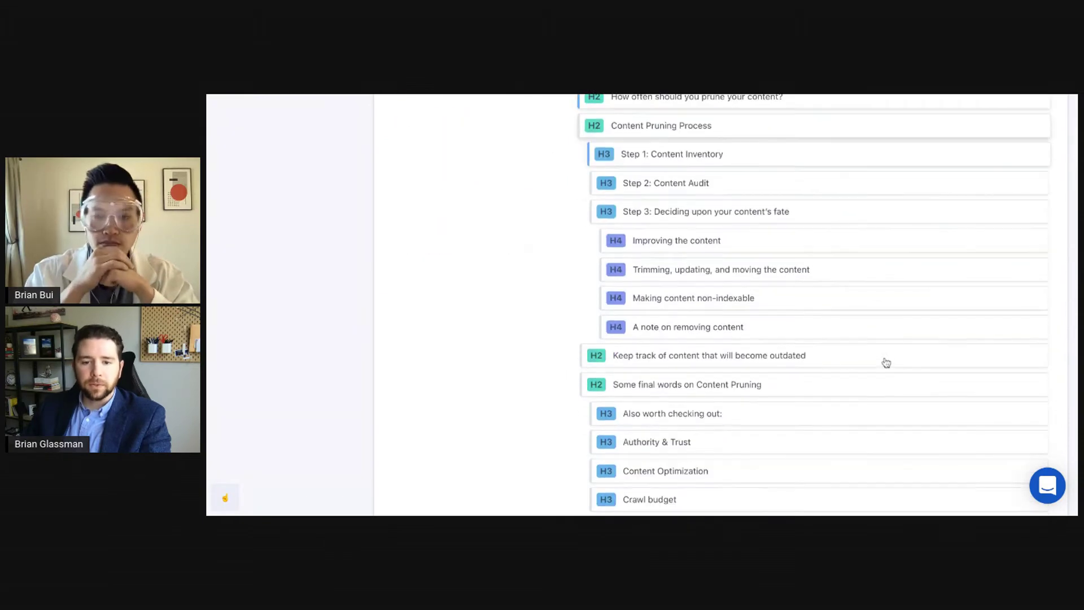
scroll(786, 387, down, 6)
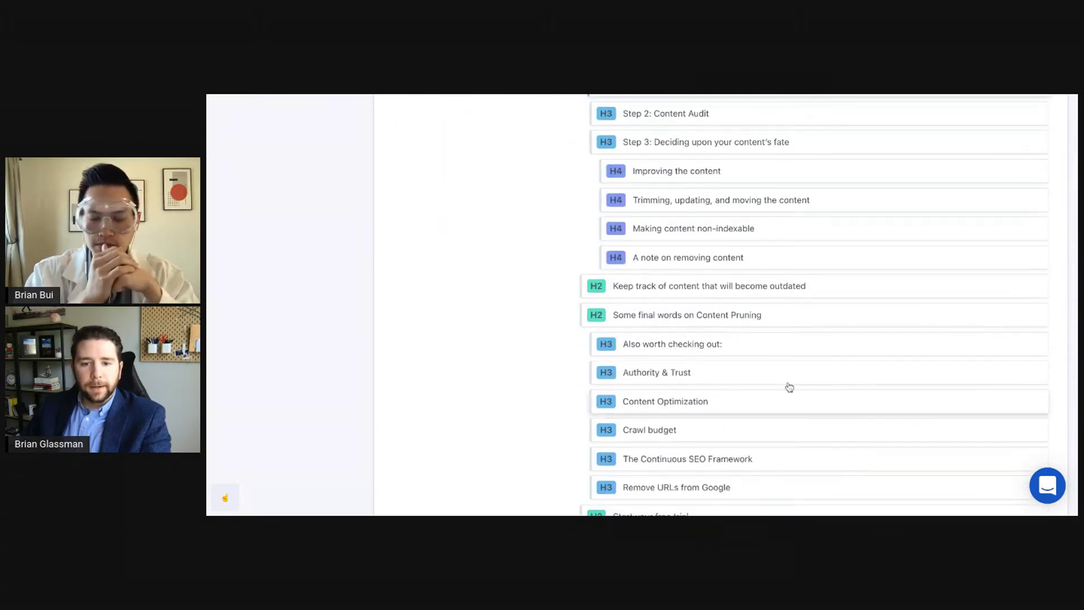
scroll(710, 293, down, 4)
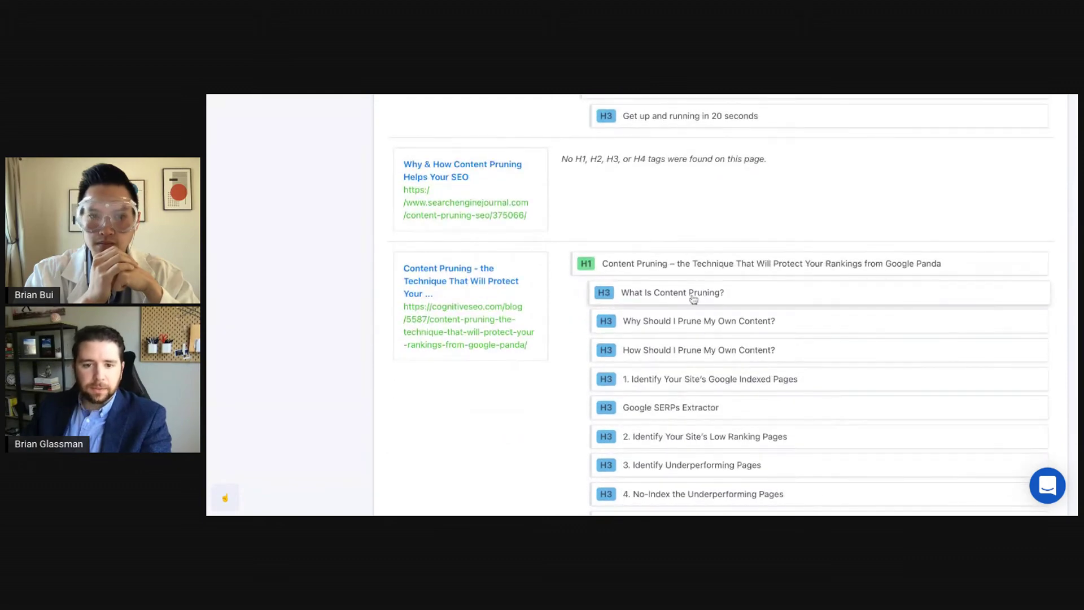
scroll(692, 299, down, 2)
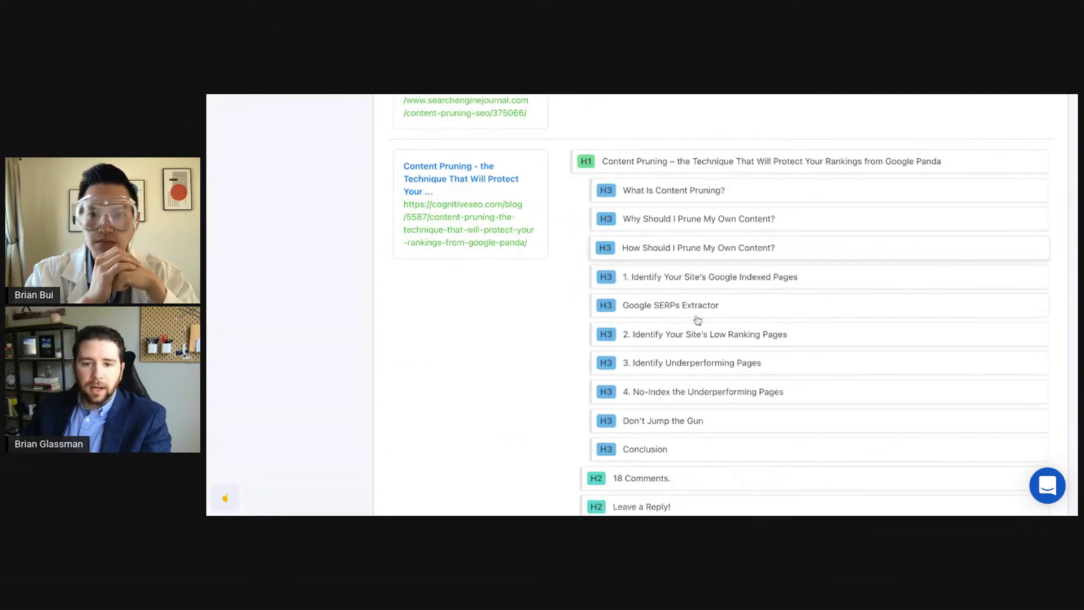
scroll(825, 320, down, 2)
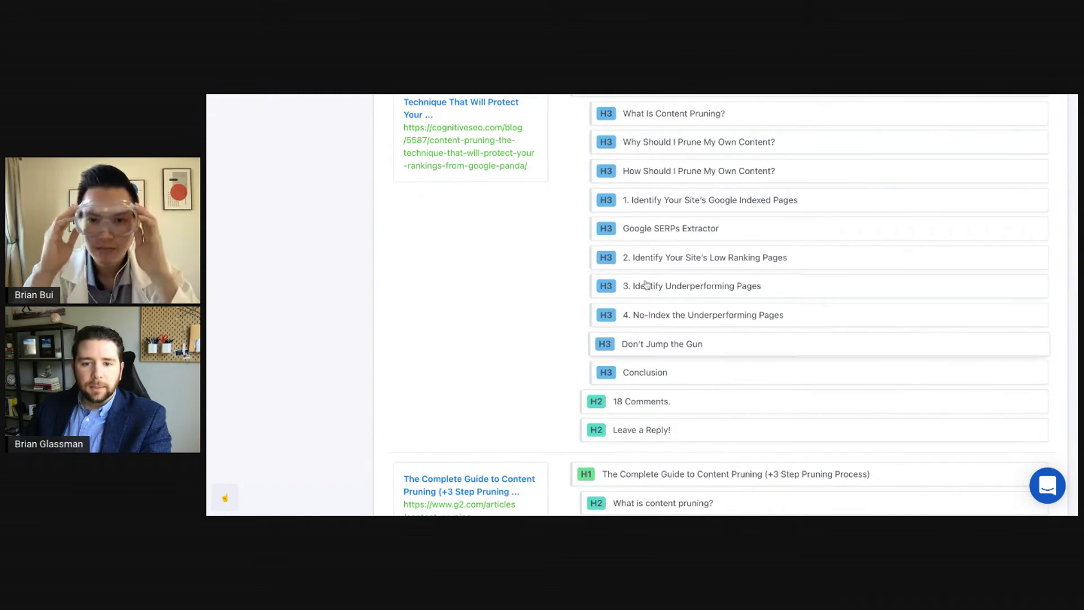
scroll(674, 364, down, 1)
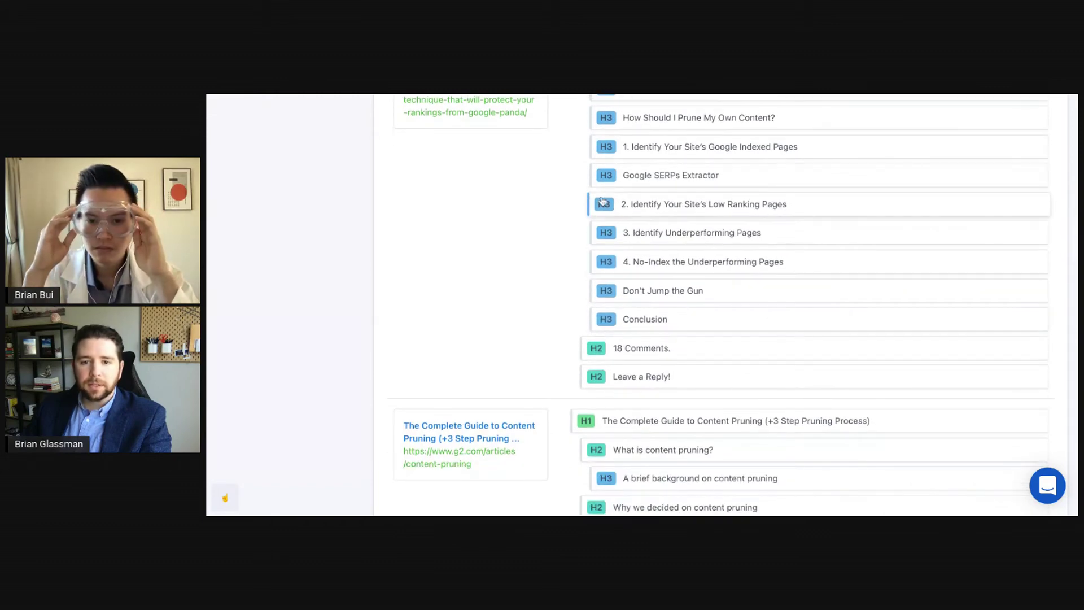
scroll(660, 261, down, 1)
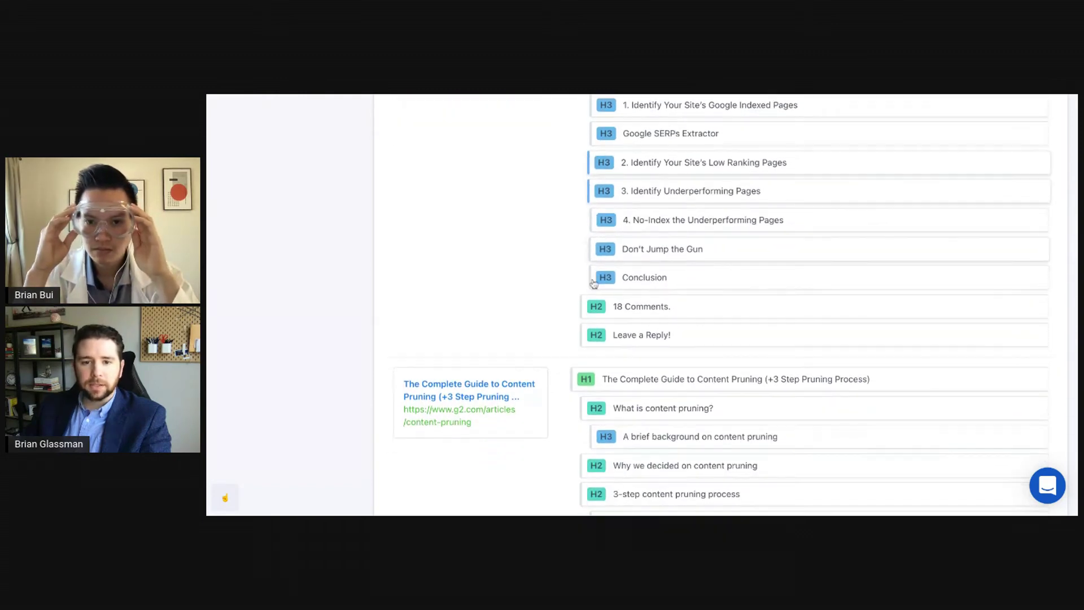
scroll(625, 302, down, 1)
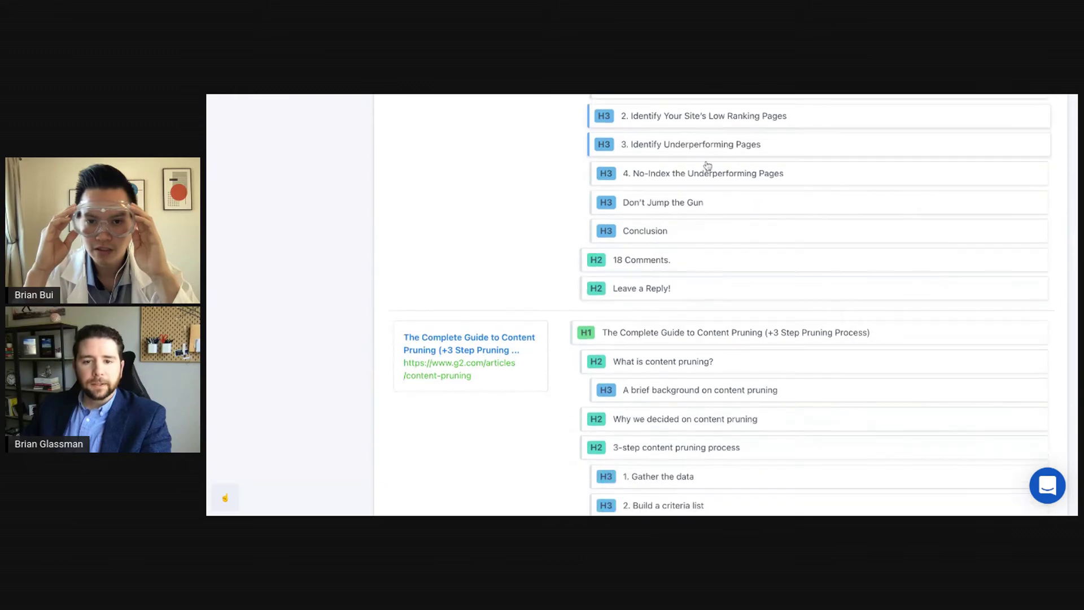
scroll(729, 273, down, 2)
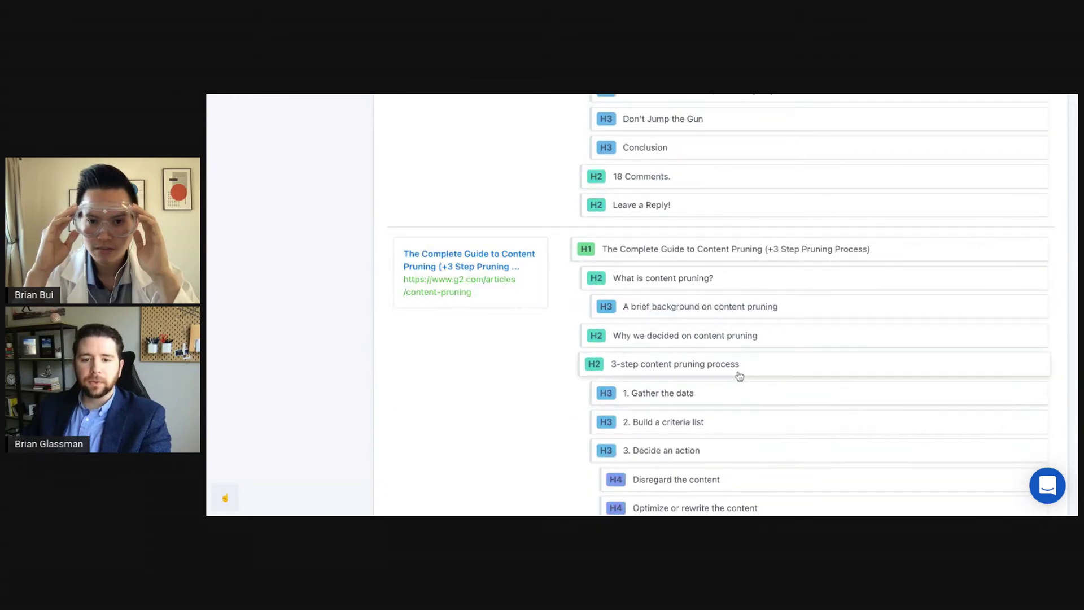
scroll(813, 353, down, 8)
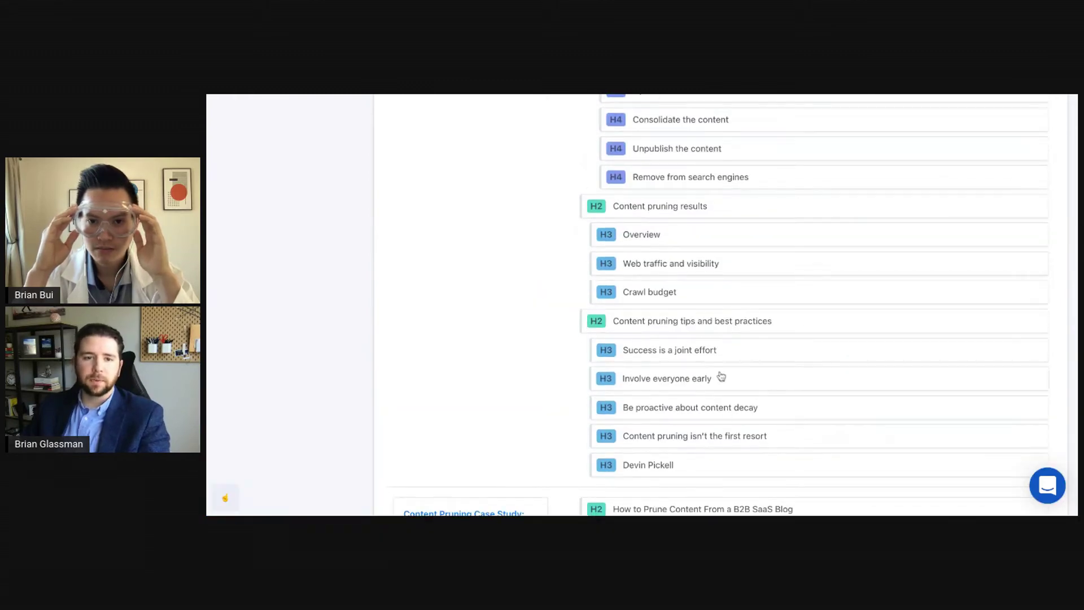
scroll(618, 391, down, 3)
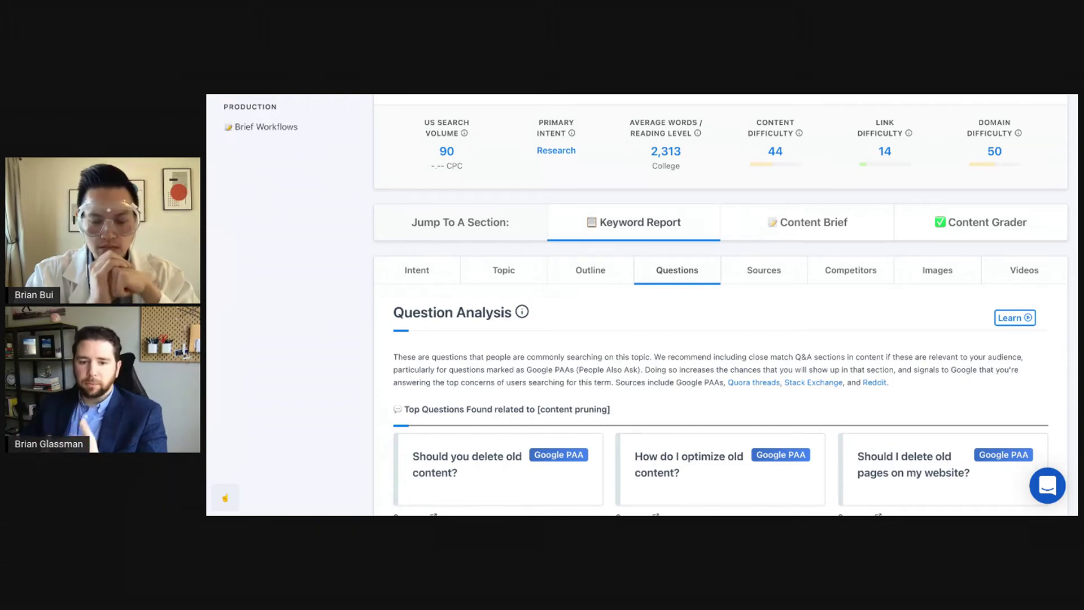
Scroll through the Question Analysis cards, including Quora questions like "What does 'prudent pruning' mean?".
scroll(734, 440, down, 4)
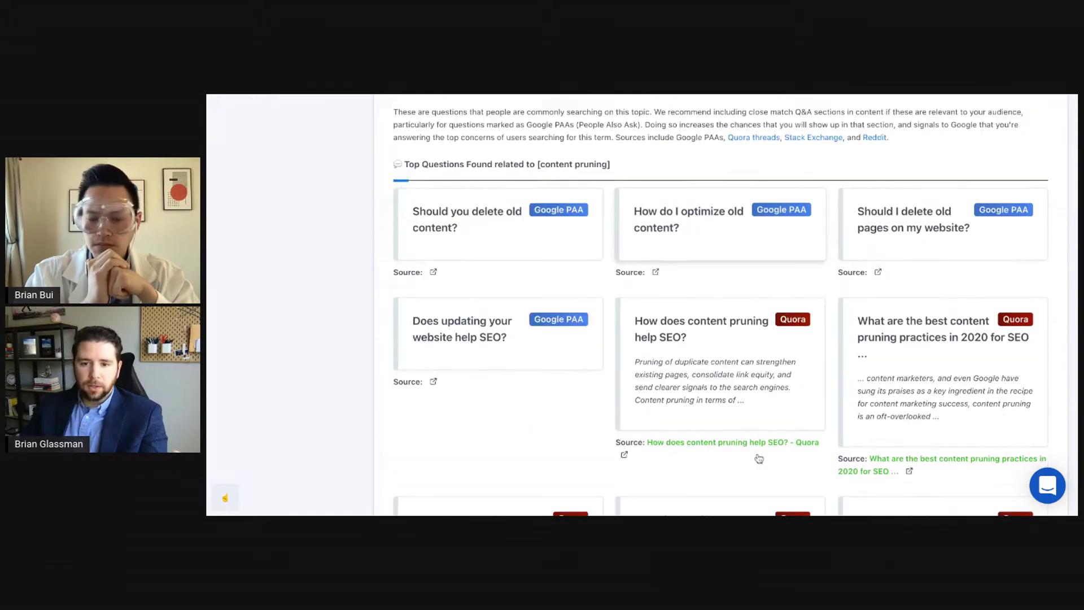
scroll(865, 358, down, 2)
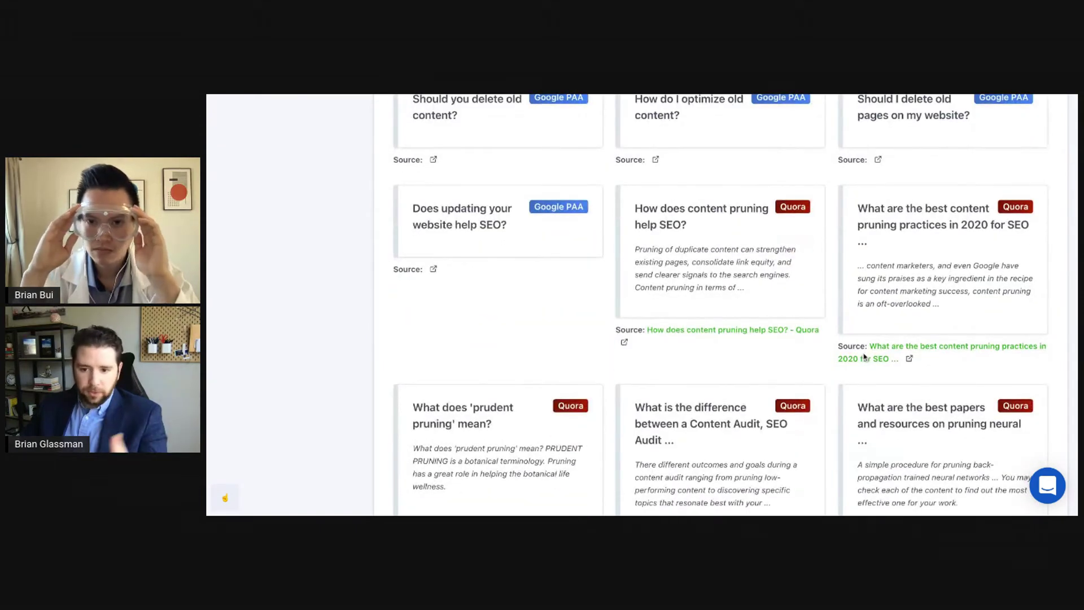
scroll(802, 275, up, 2)
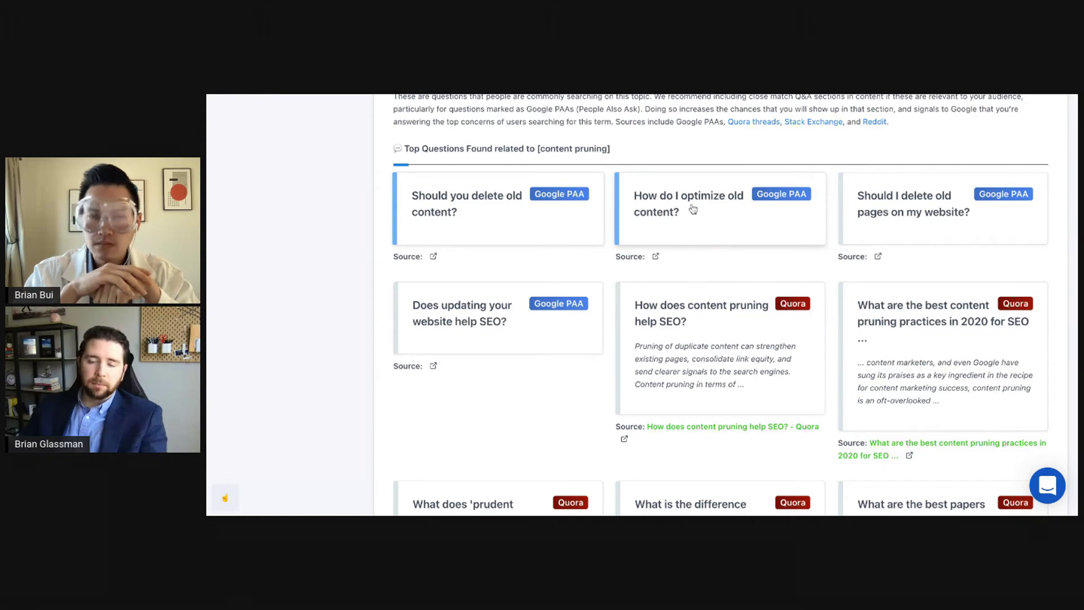
scroll(662, 357, down, 3)
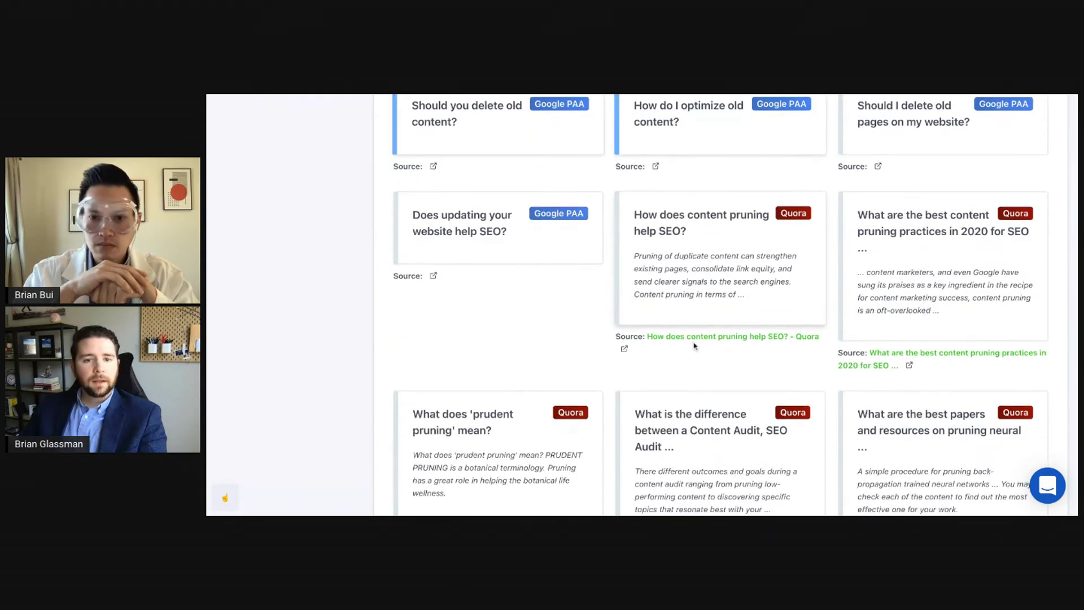
scroll(813, 293, down, 2)
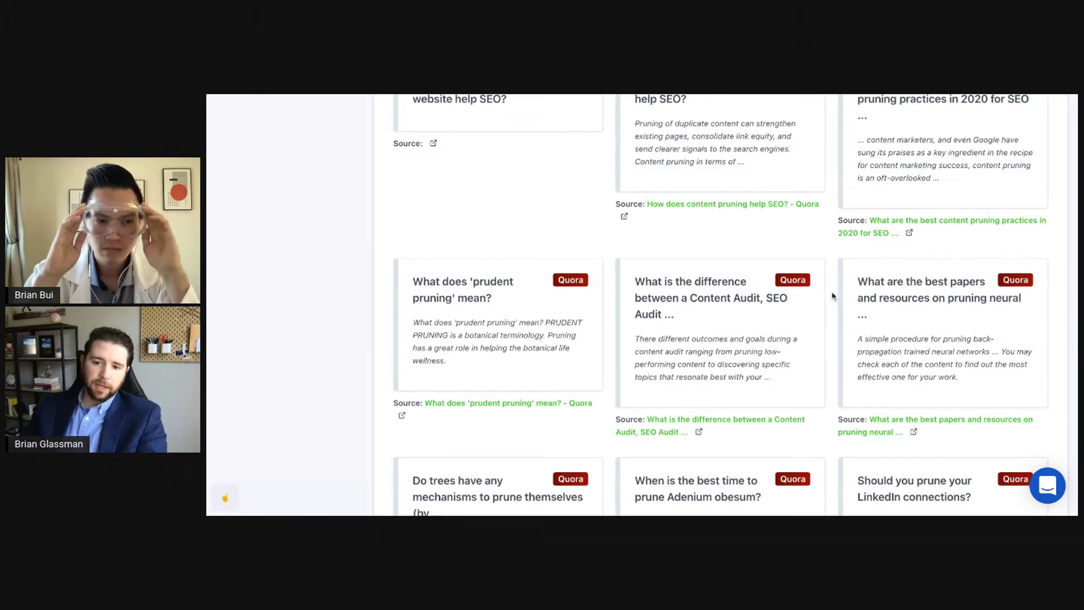
scroll(830, 297, down, 2)
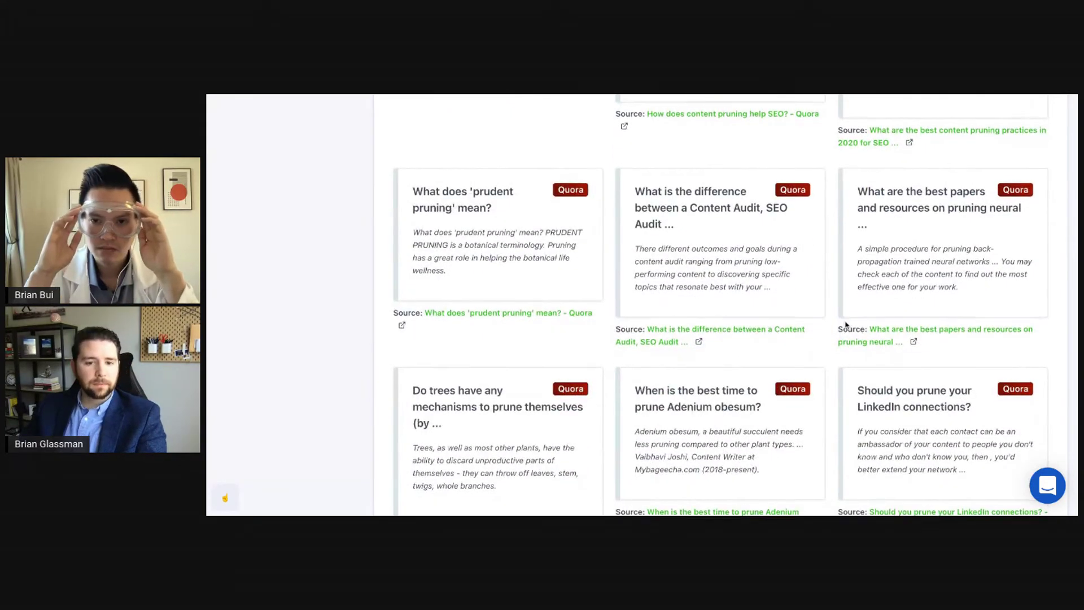
scroll(841, 316, down, 10)
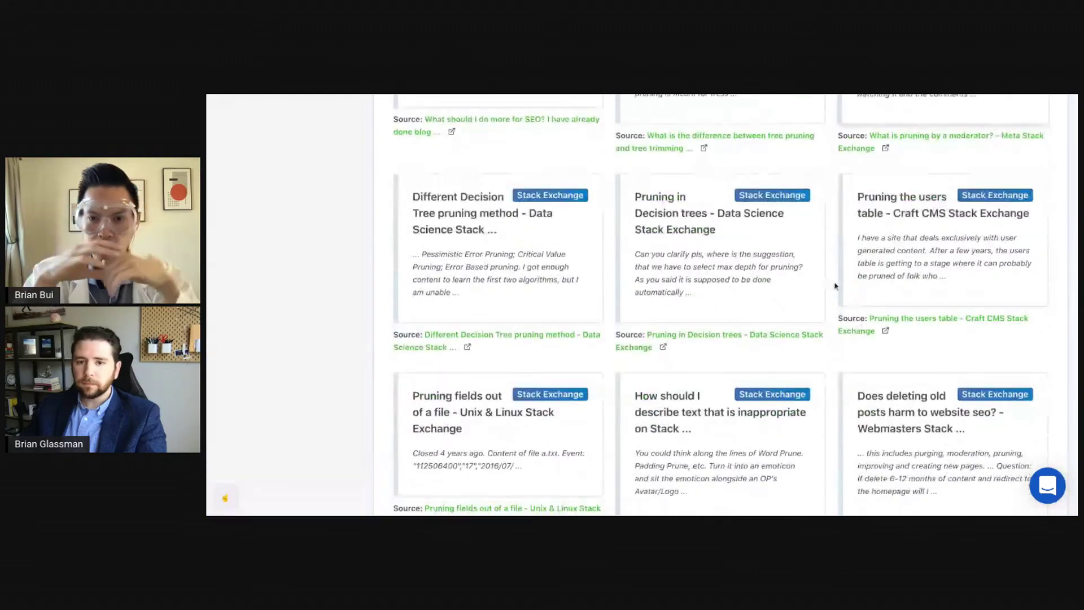
scroll(835, 286, down, 10)
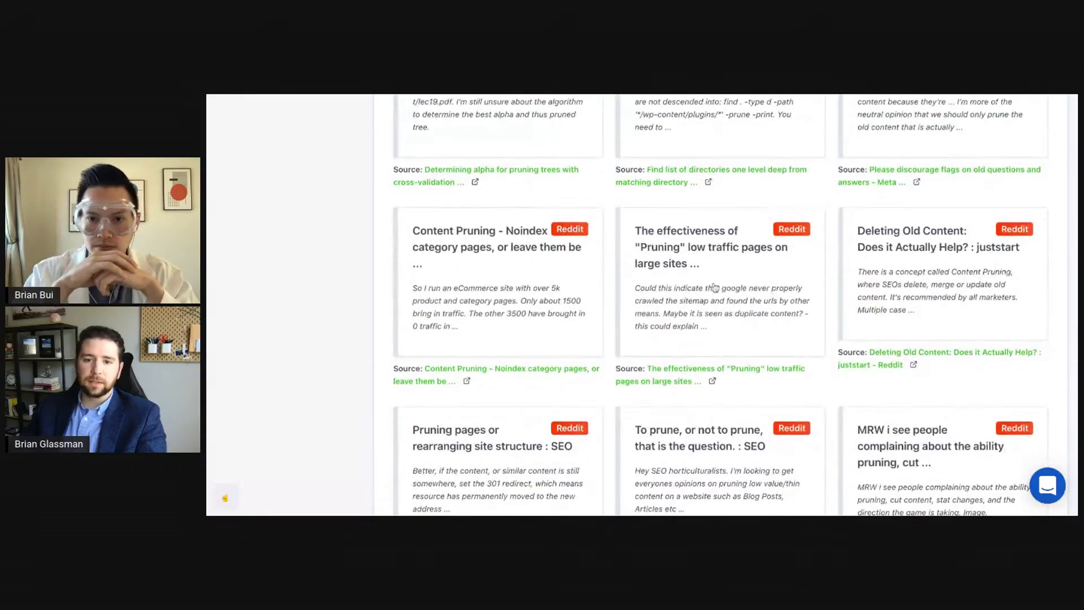
scroll(733, 237, up, 10)
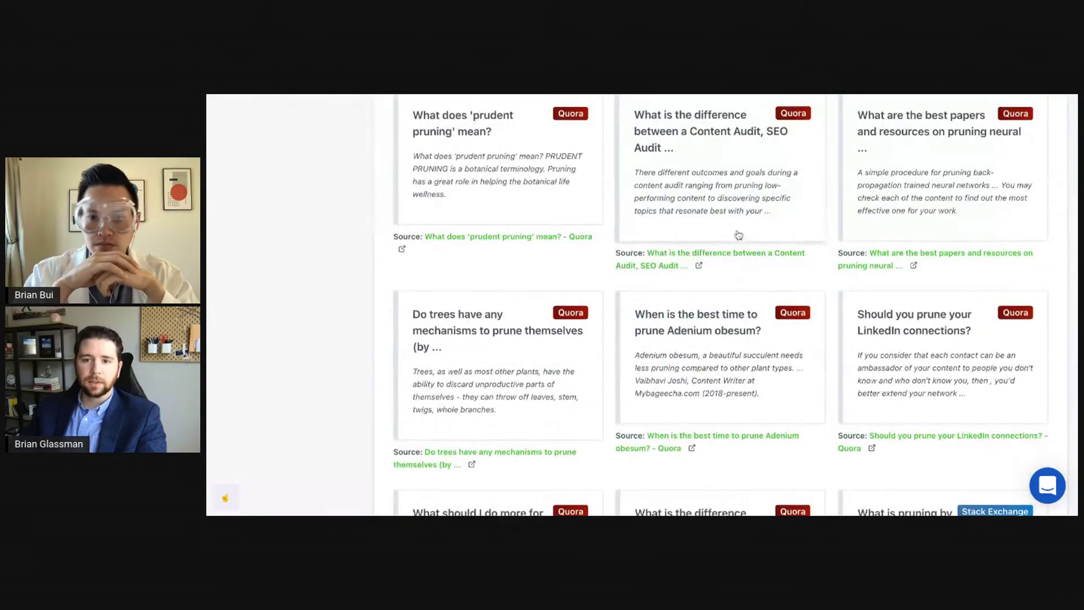
scroll(738, 235, up, 5)
scroll(750, 265, down, 4)
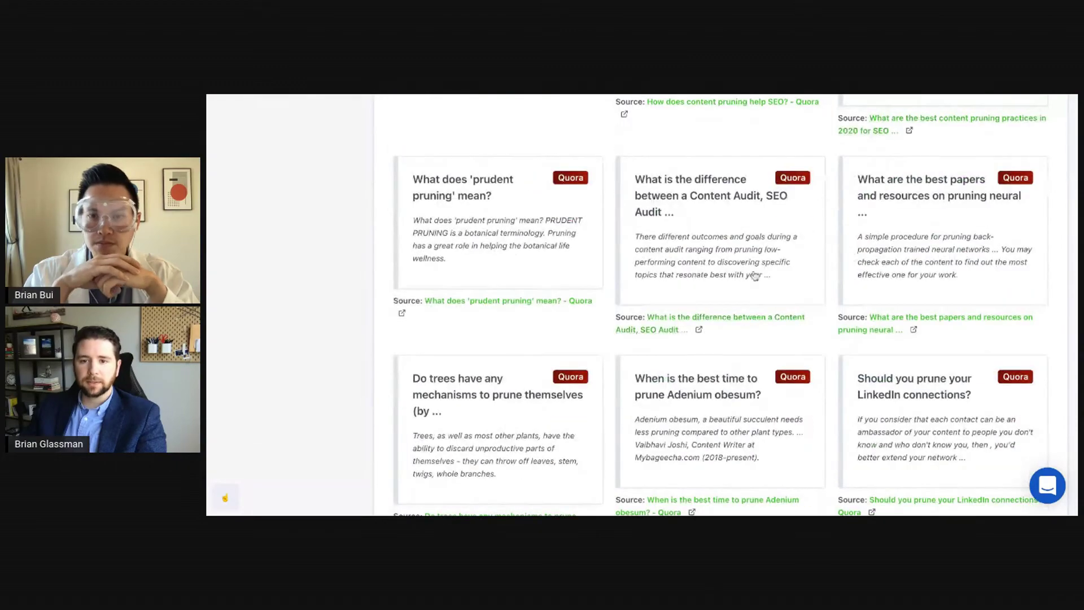
scroll(755, 276, up, 3)
scroll(791, 242, down, 8)
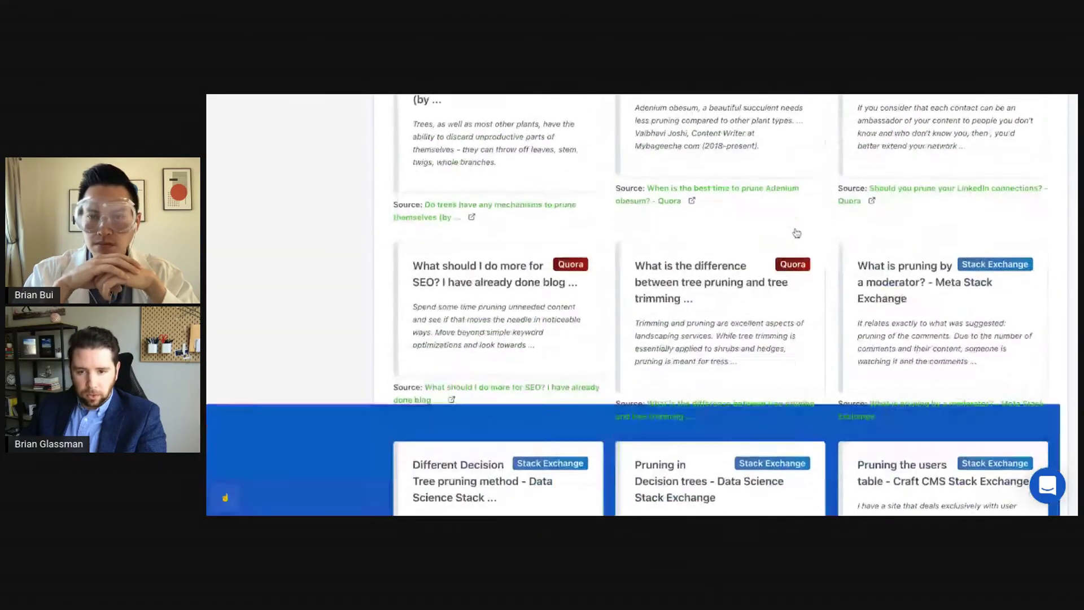
scroll(790, 242, down, 12)
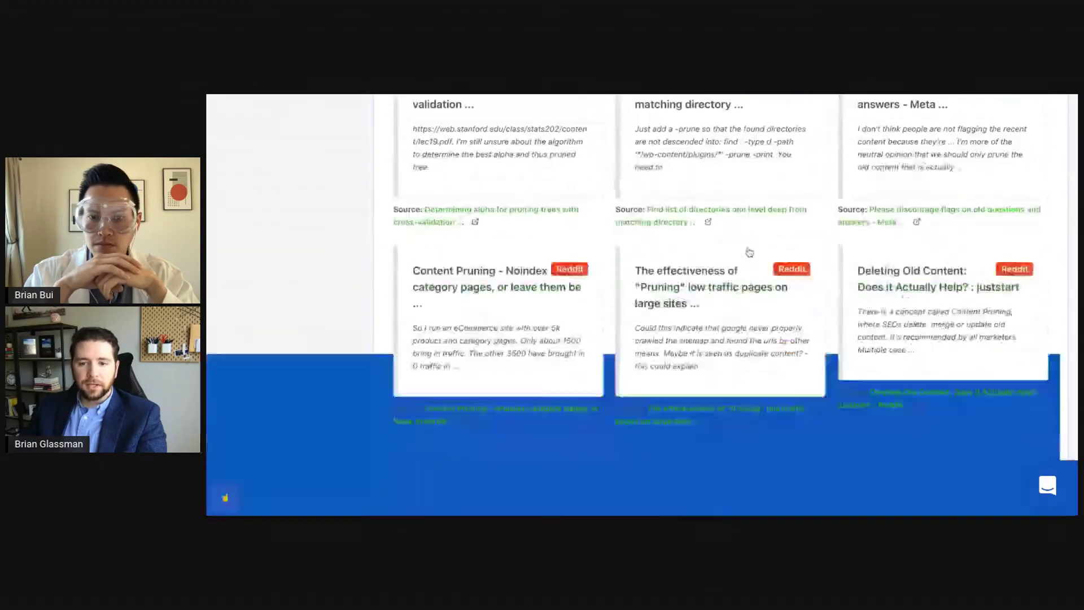
scroll(746, 248, down, 9)
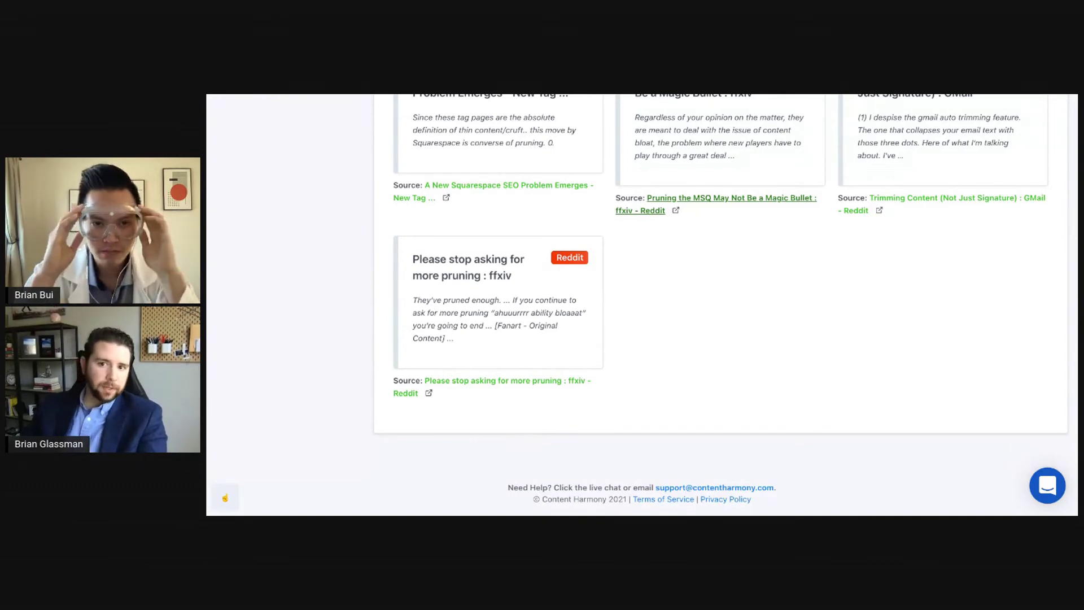
scroll(720, 260, up, 5)
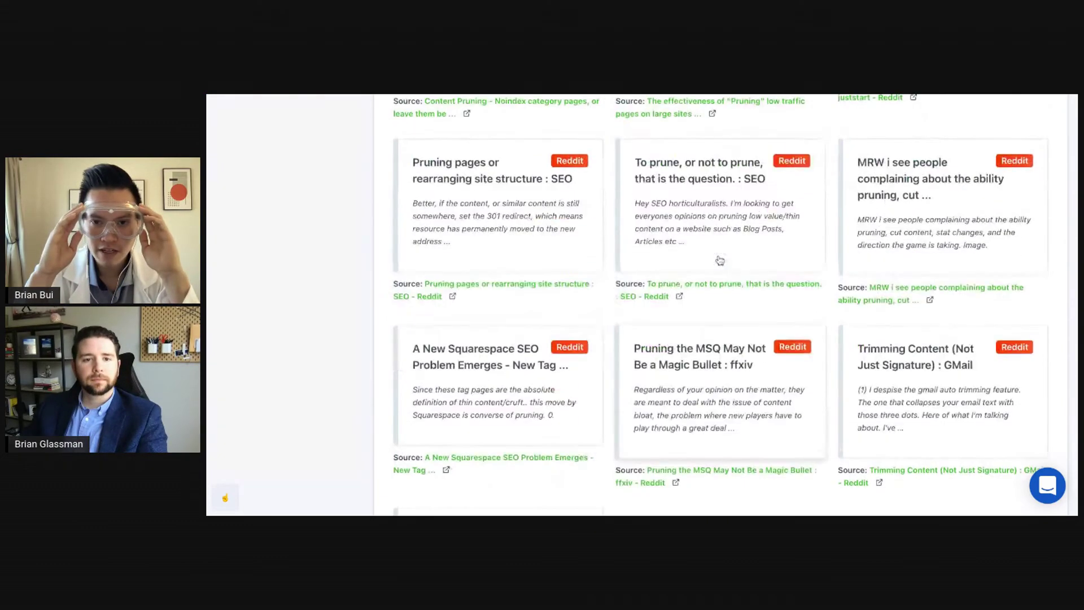
scroll(720, 260, up, 20)
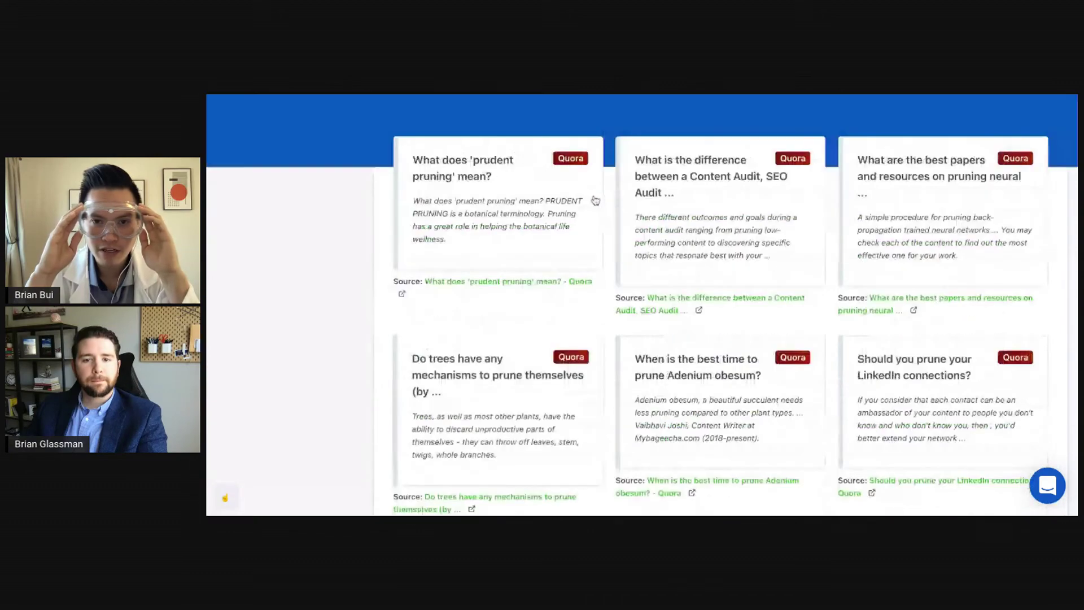
scroll(595, 201, up, 15)
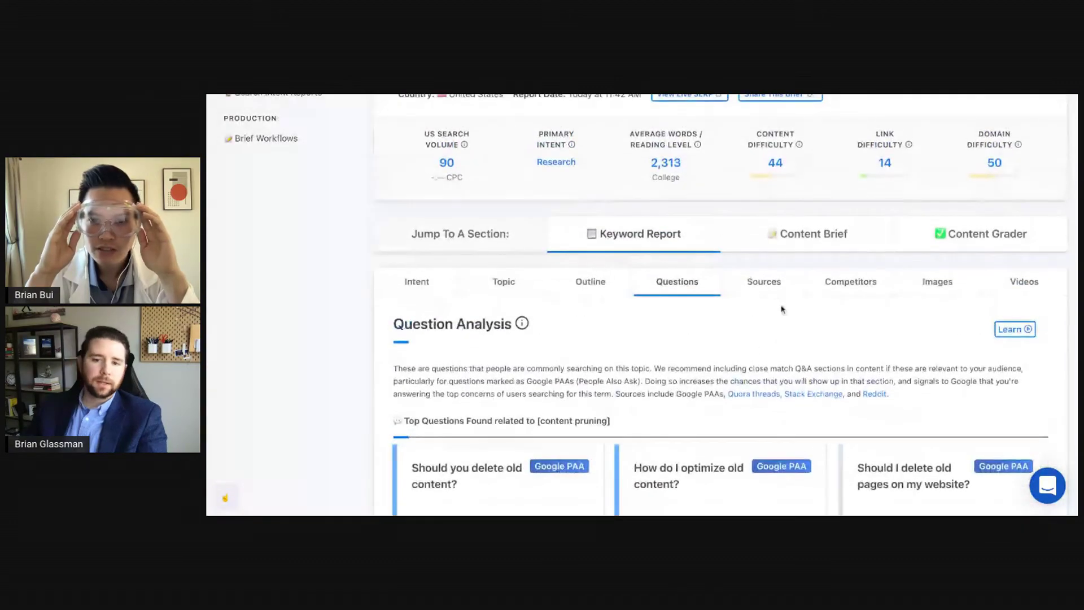
click(766, 282)
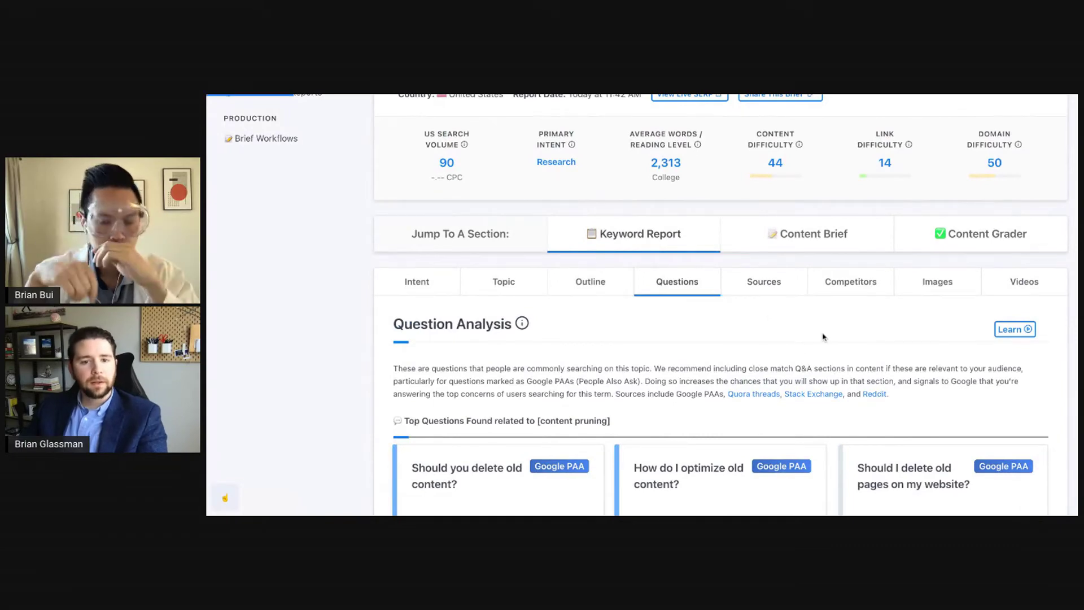
scroll(830, 322, down, 3)
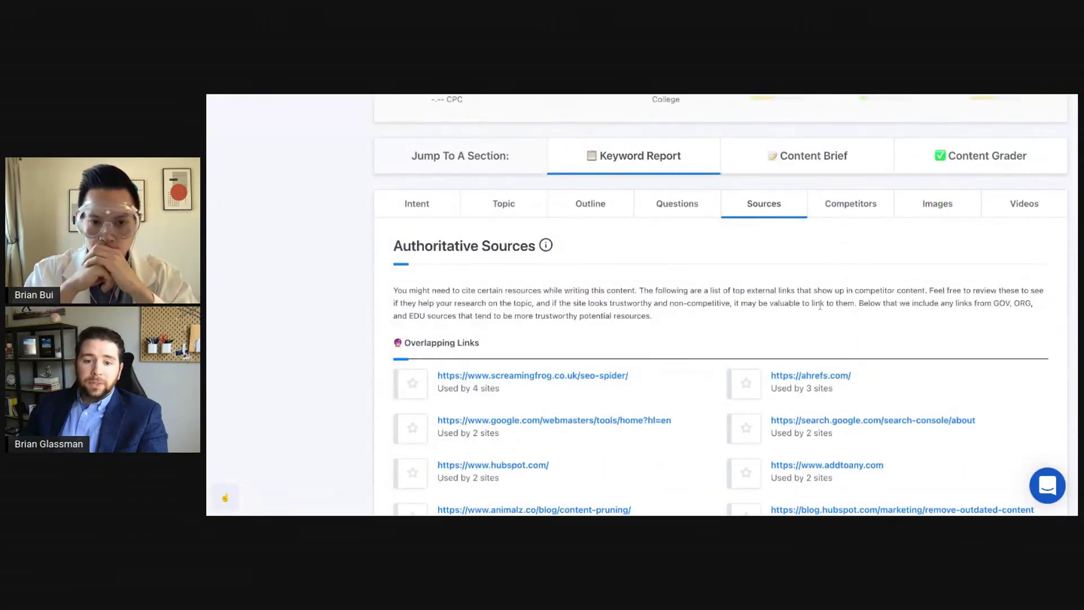
scroll(820, 306, down, 2)
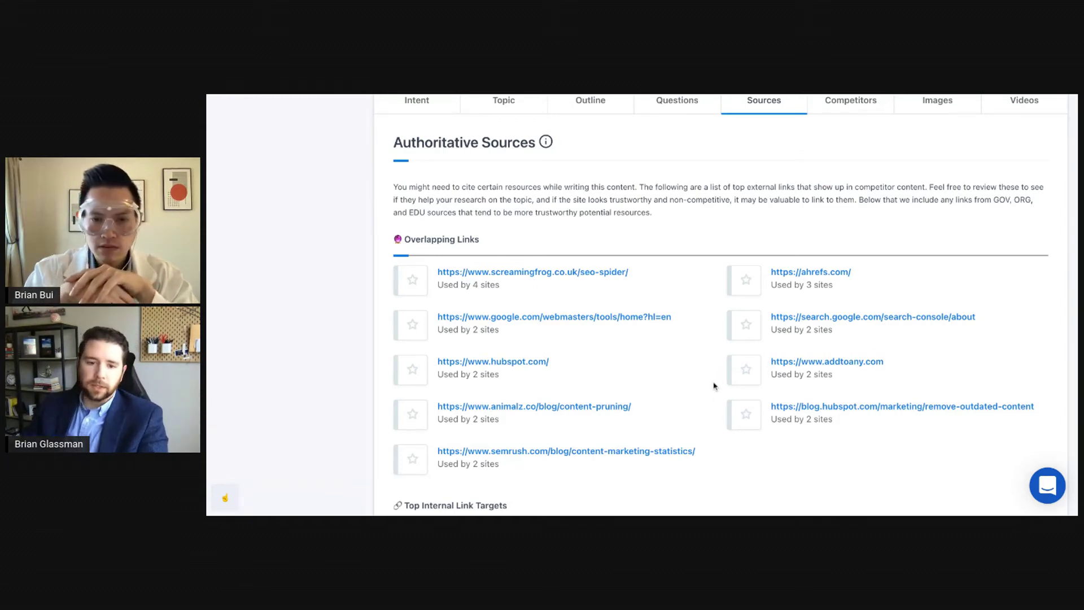
scroll(717, 386, down, 2)
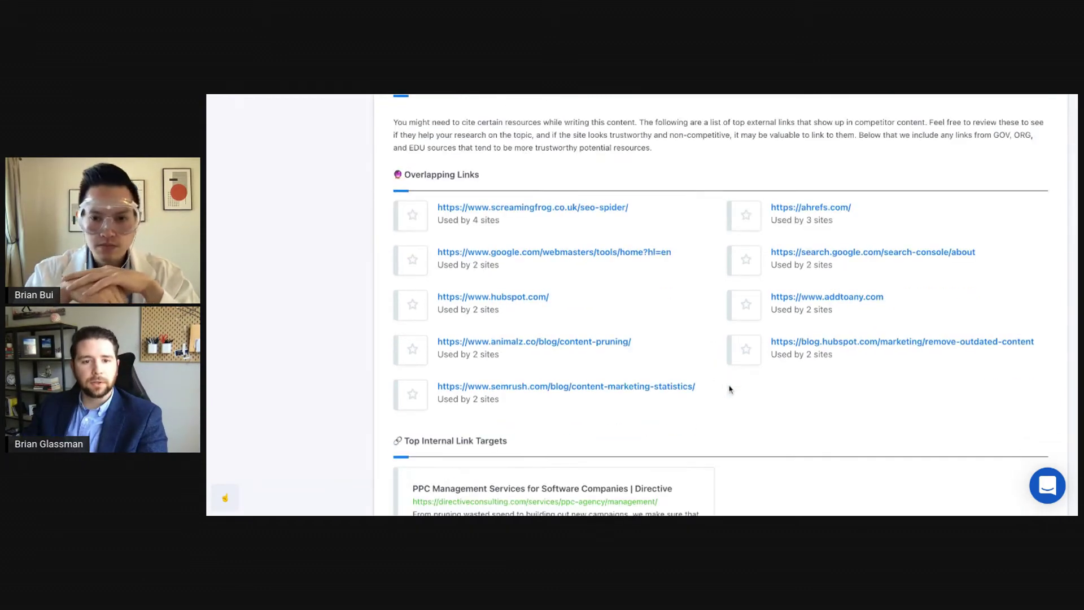
scroll(729, 389, down, 1)
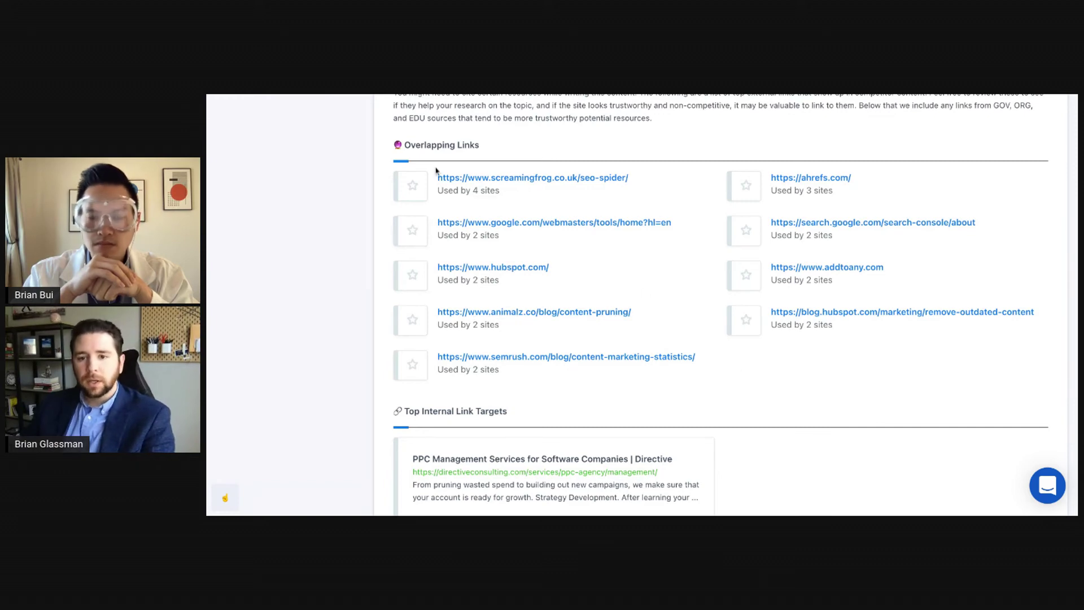
click(742, 235)
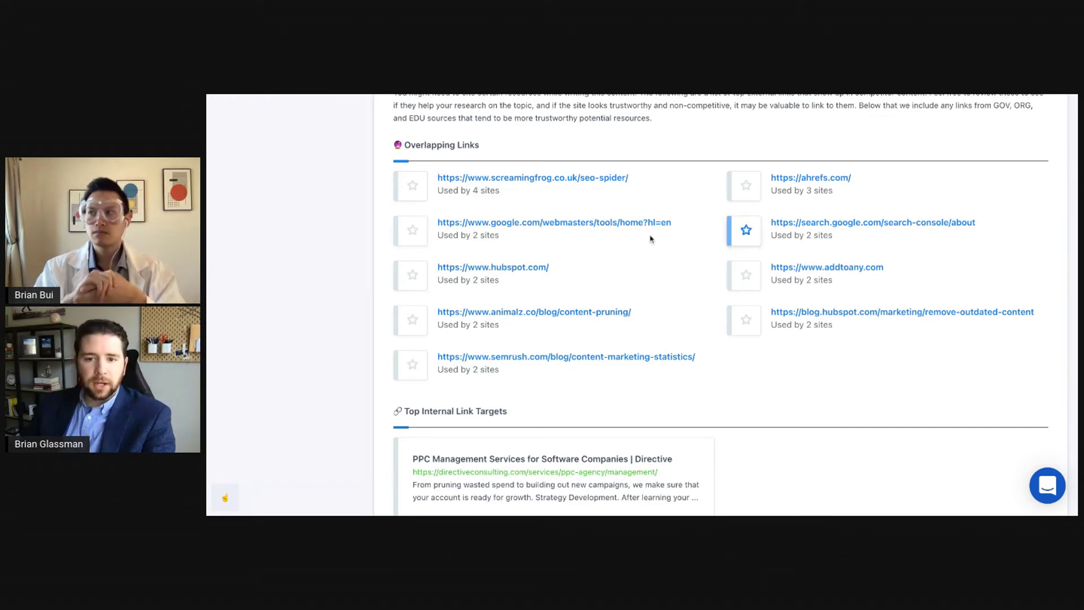
Star the Google webmasters tools, Semrush content marketing statistics and Screaming Frog SEO Spider overlapping links.
click(414, 232)
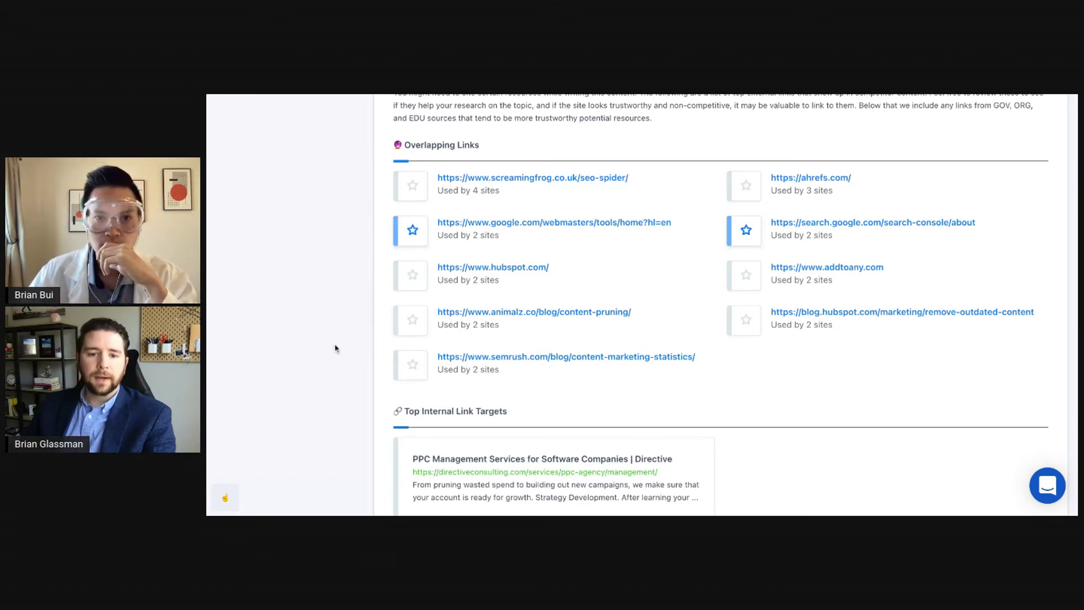
click(413, 366)
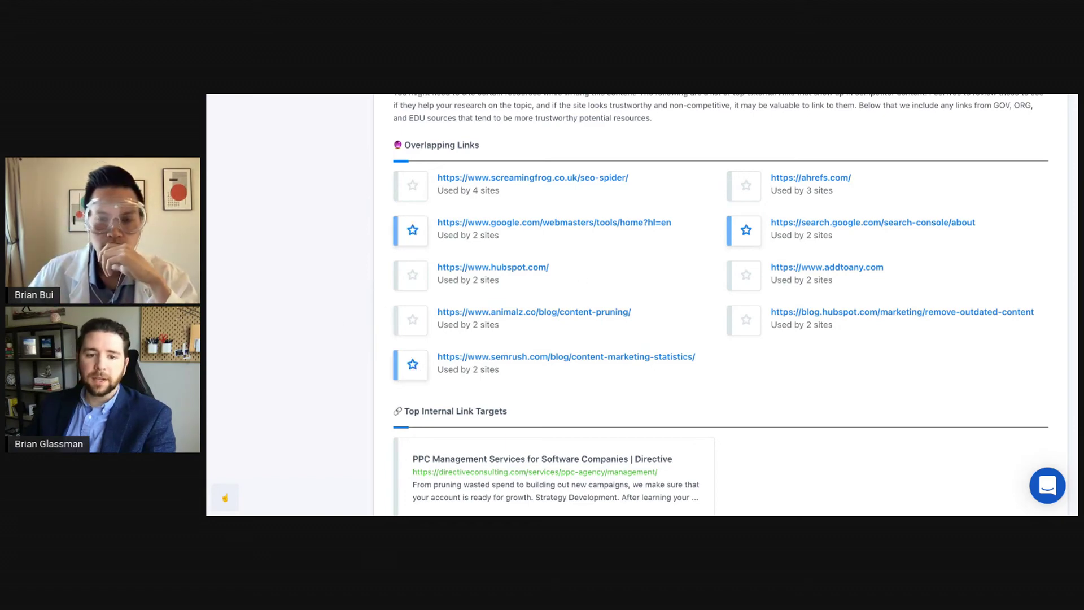
click(413, 187)
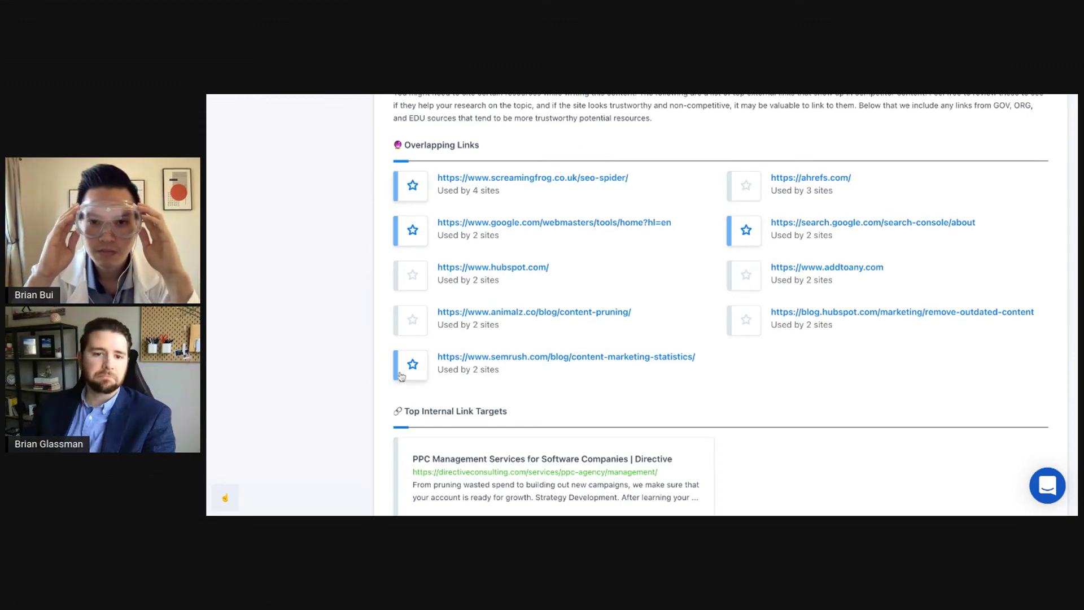
scroll(833, 294, down, 3)
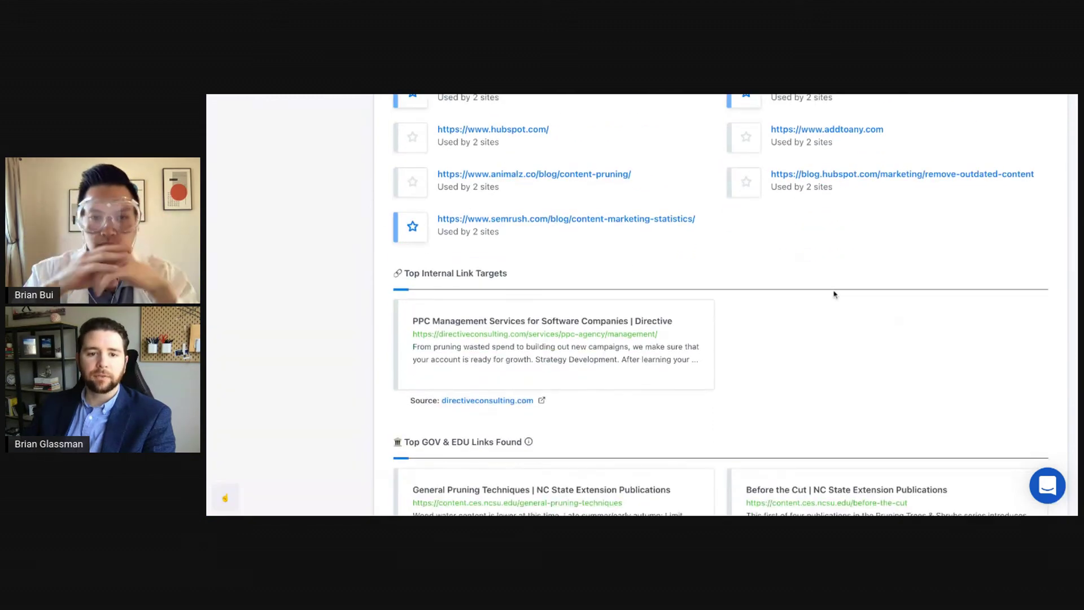
scroll(839, 305, down, 2)
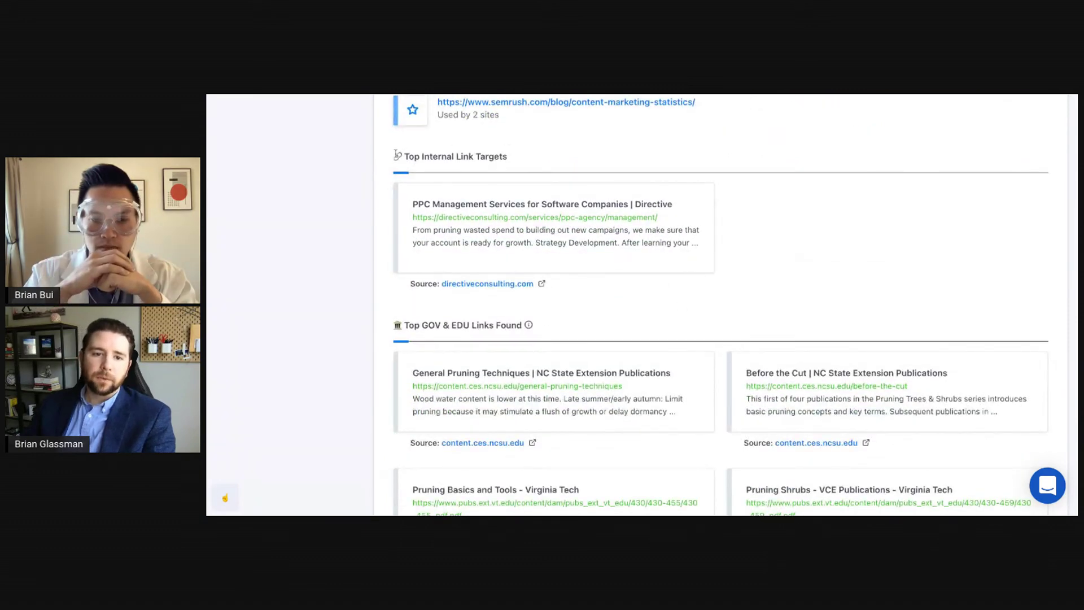
Review Top Internal Link Targets, Top GOV & EDU Links and Top Related News.
drag(397, 154, 508, 156)
click(539, 162)
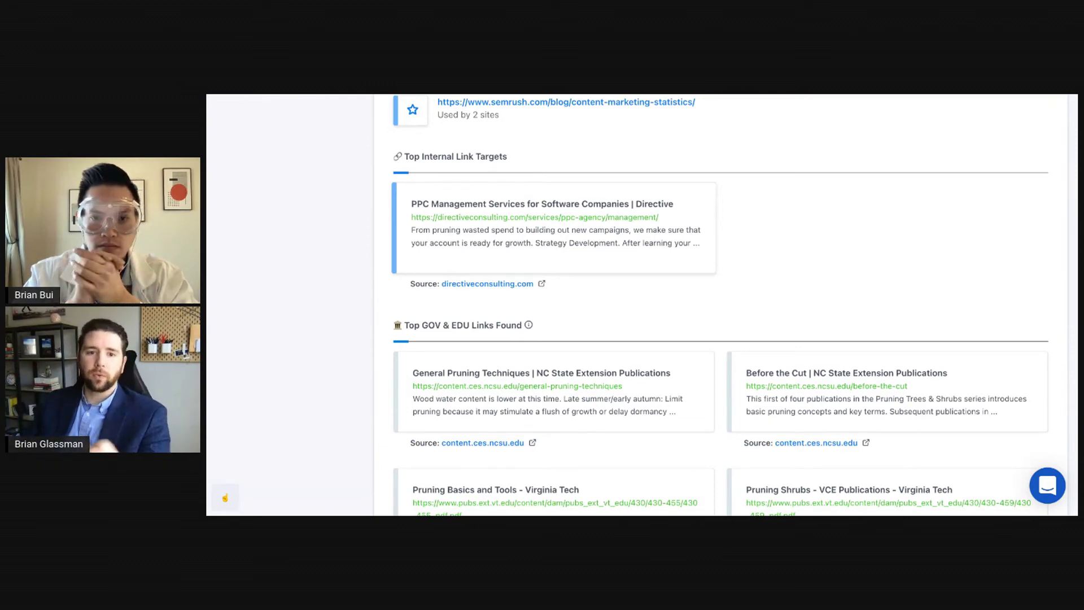
scroll(958, 262, down, 3)
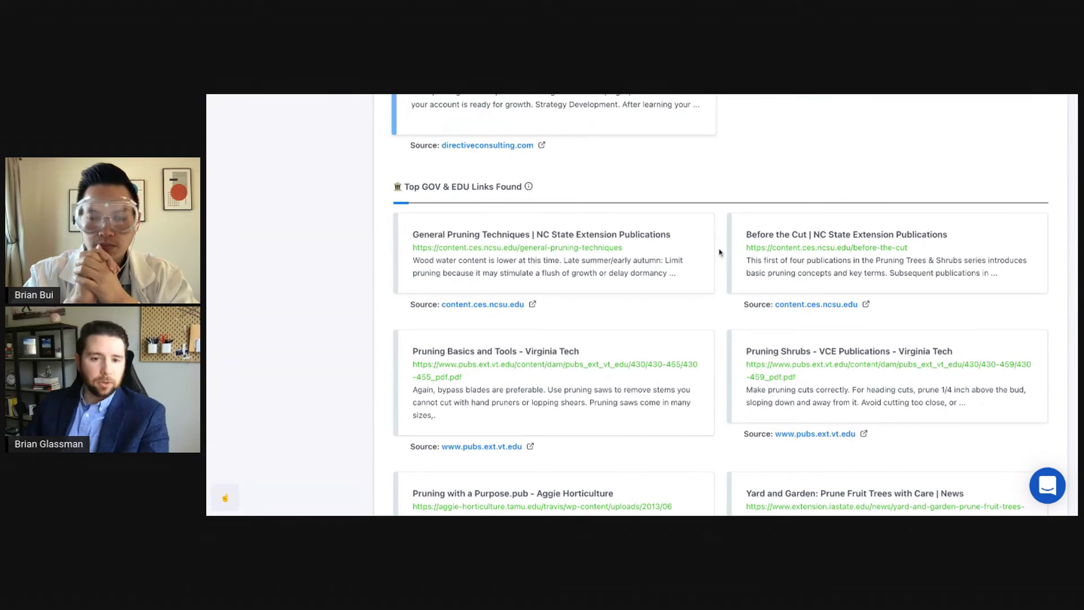
scroll(716, 258, down, 1)
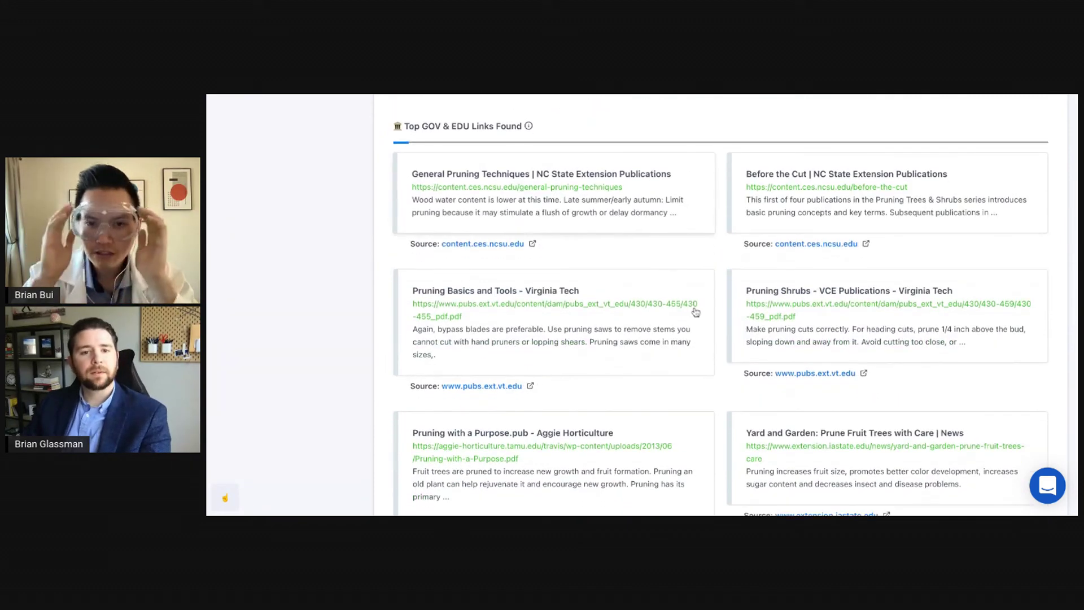
scroll(756, 293, down, 8)
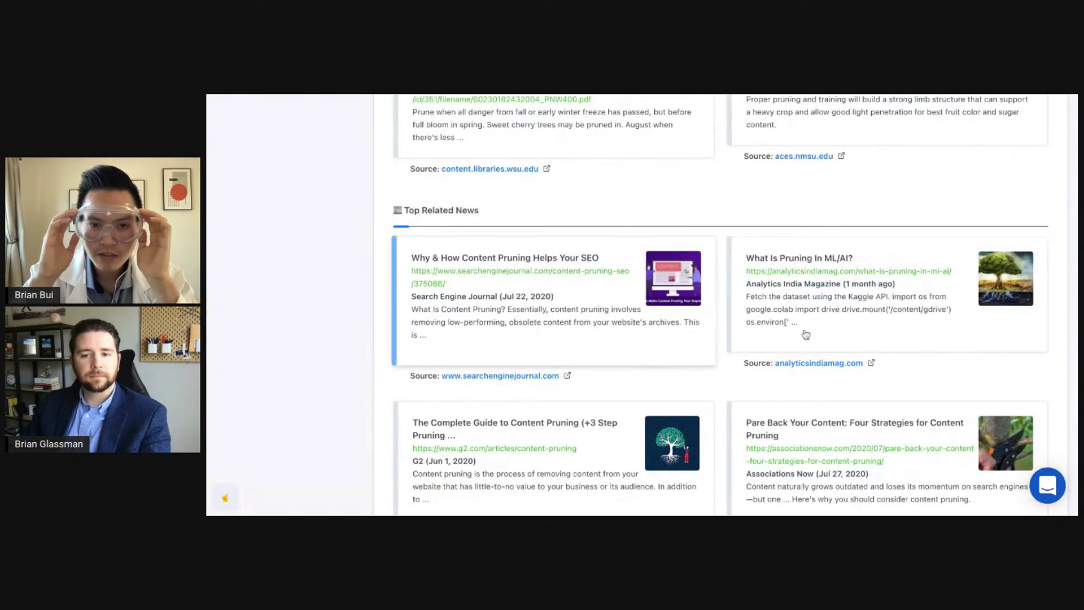
click(740, 257)
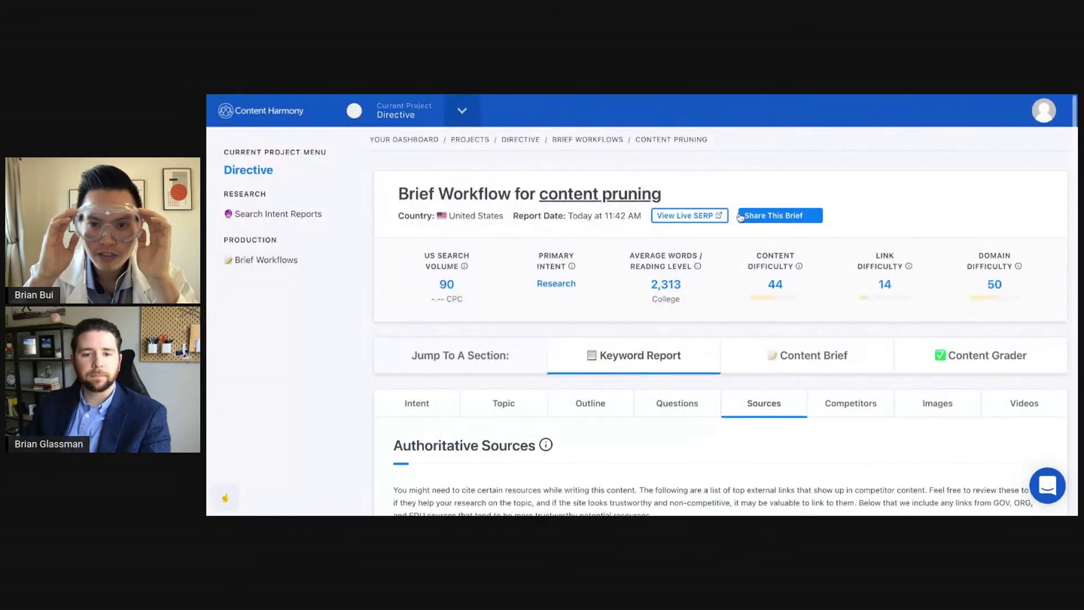
Jump to the Content Brief section, starting at Content Overview.
scroll(820, 263, down, 2)
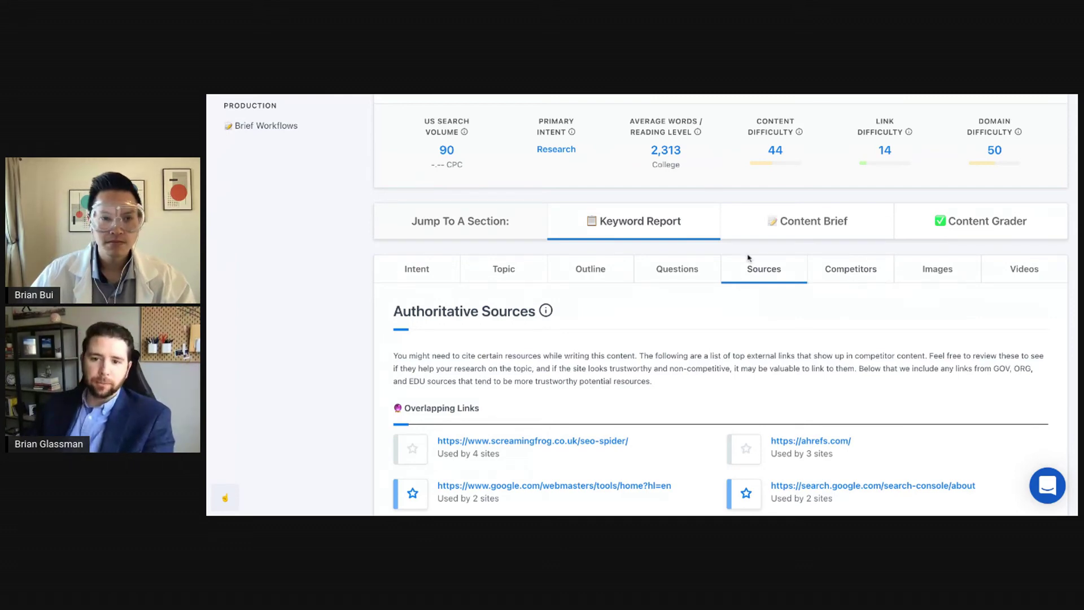
click(847, 228)
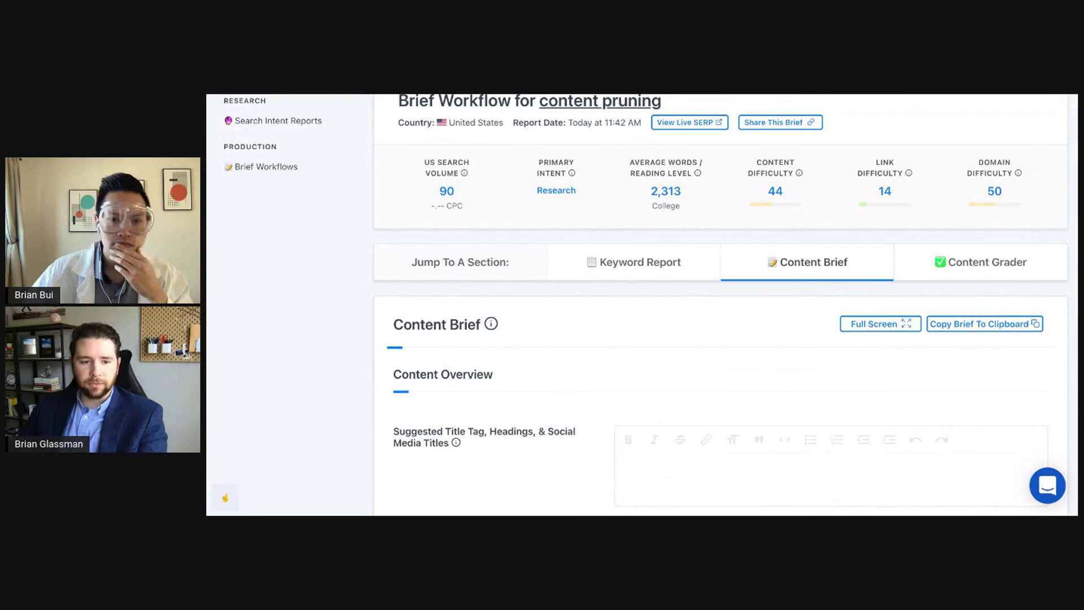
Look over the brief's headings outline, suggested title tag and 'What is this content about?' fields.
scroll(751, 376, down, 1)
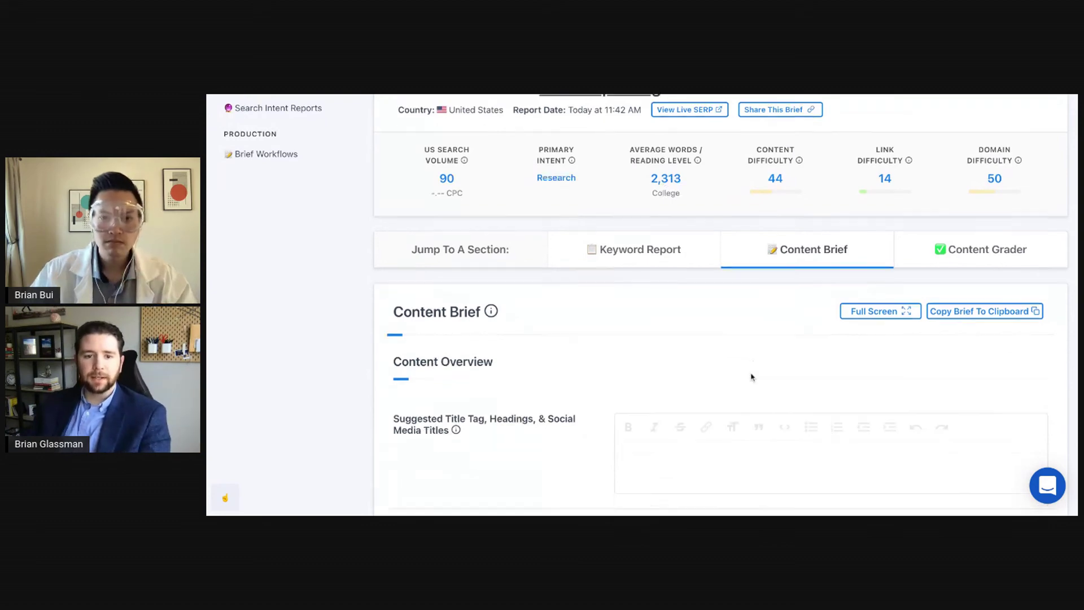
scroll(752, 376, down, 3)
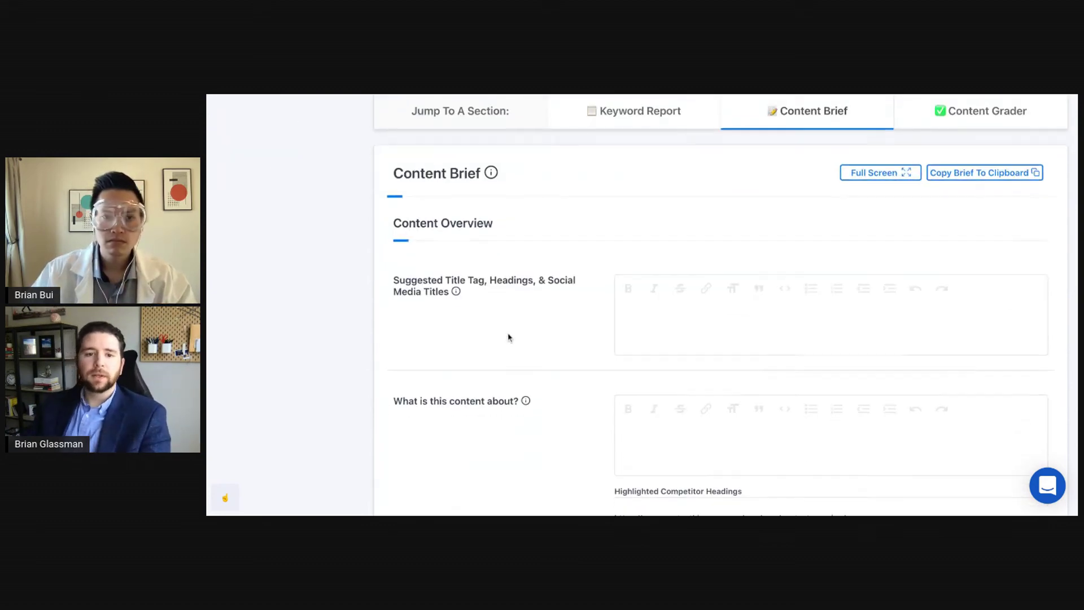
scroll(509, 305, down, 2)
scroll(510, 276, up, 4)
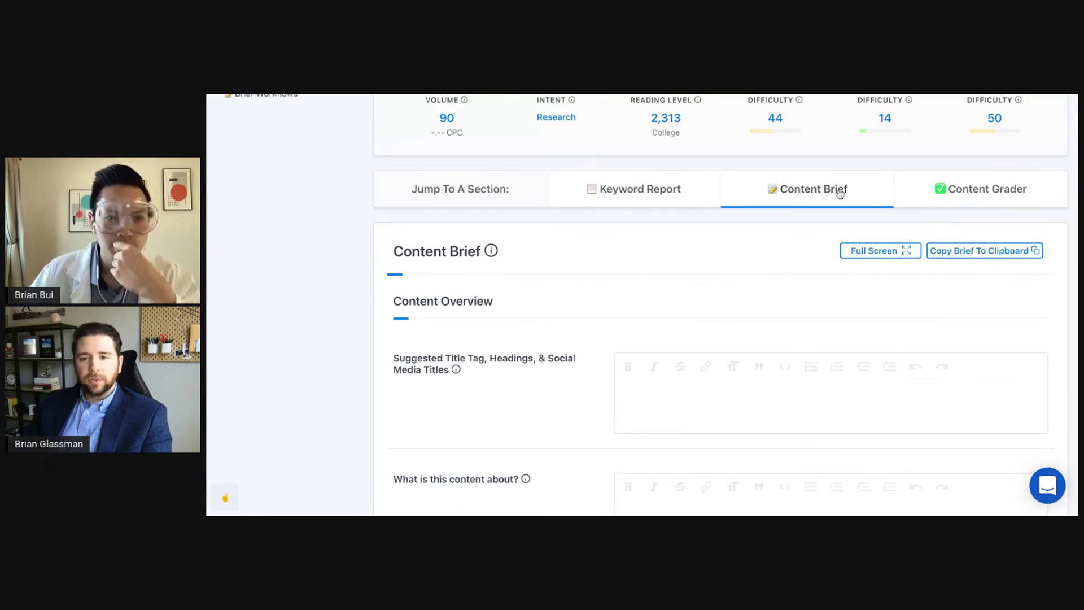
scroll(568, 271, down, 3)
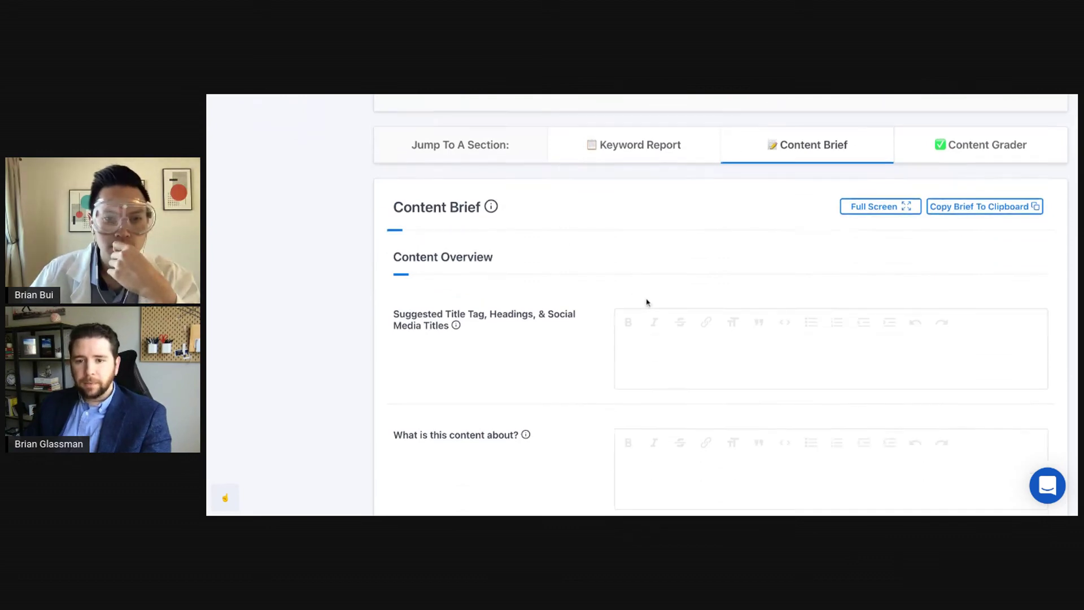
click(615, 255)
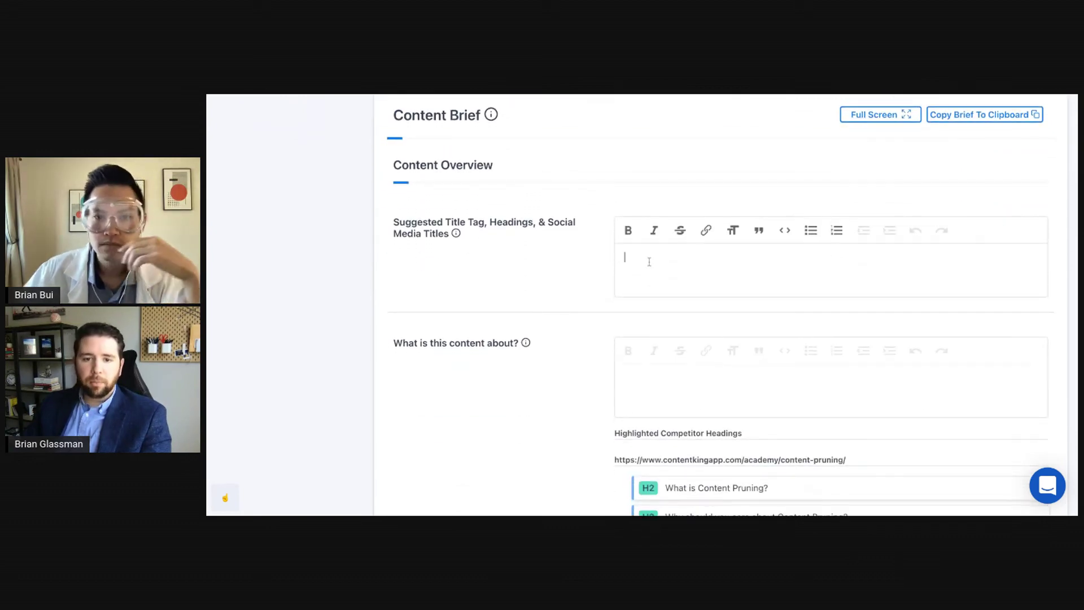
click(647, 383)
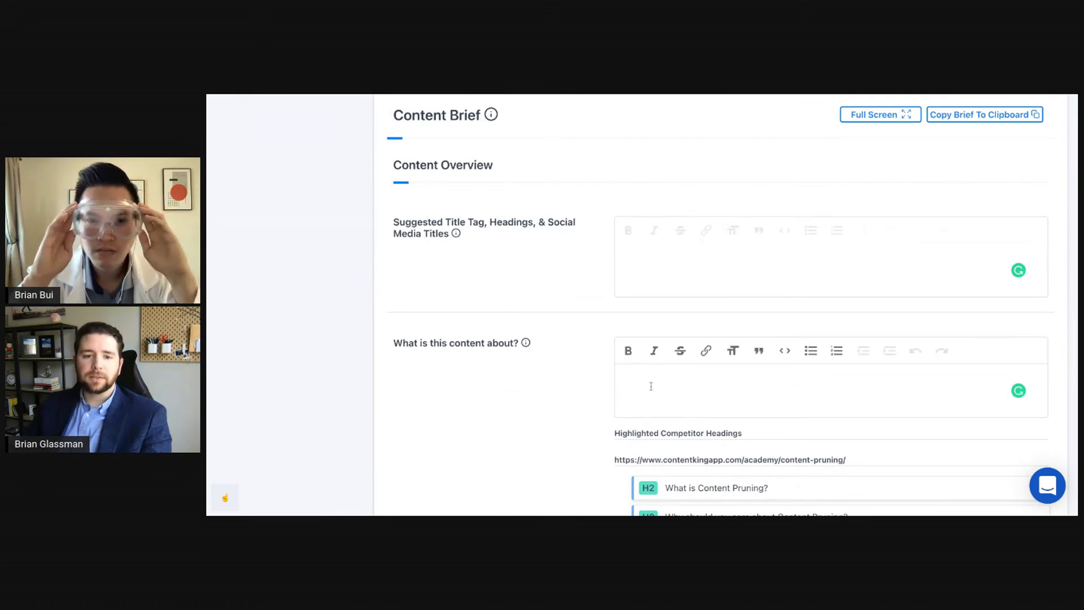
double_click(444, 223)
drag(444, 223, 480, 224)
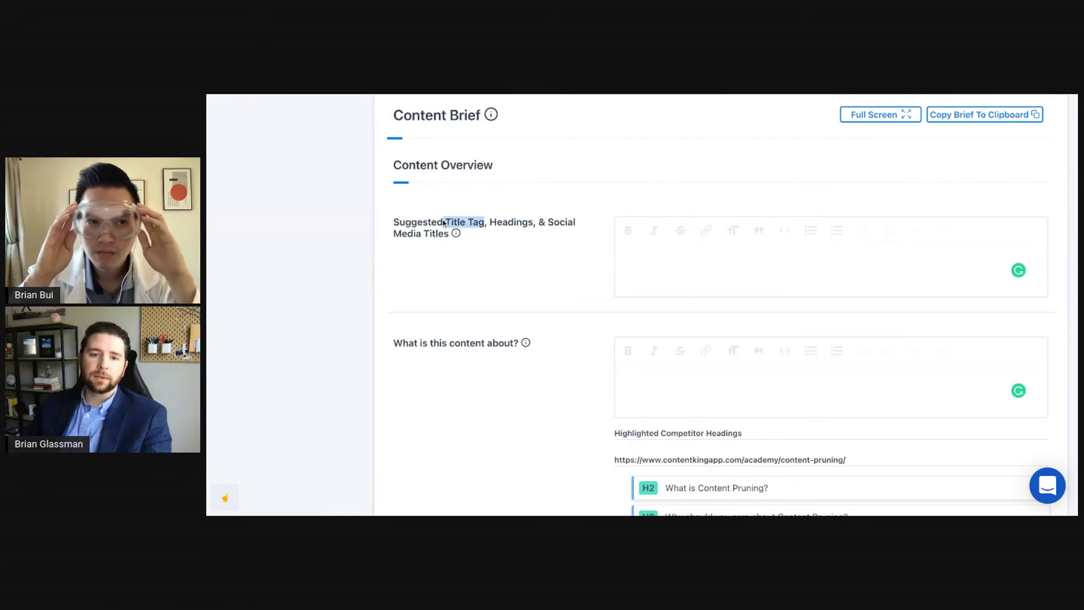
click(493, 224)
key(shift+Right)
key(shift+Right)
key(shift+Right)
key(shift+Right)
key(shift+Right)
key(shift+Right)
key(shift+Right)
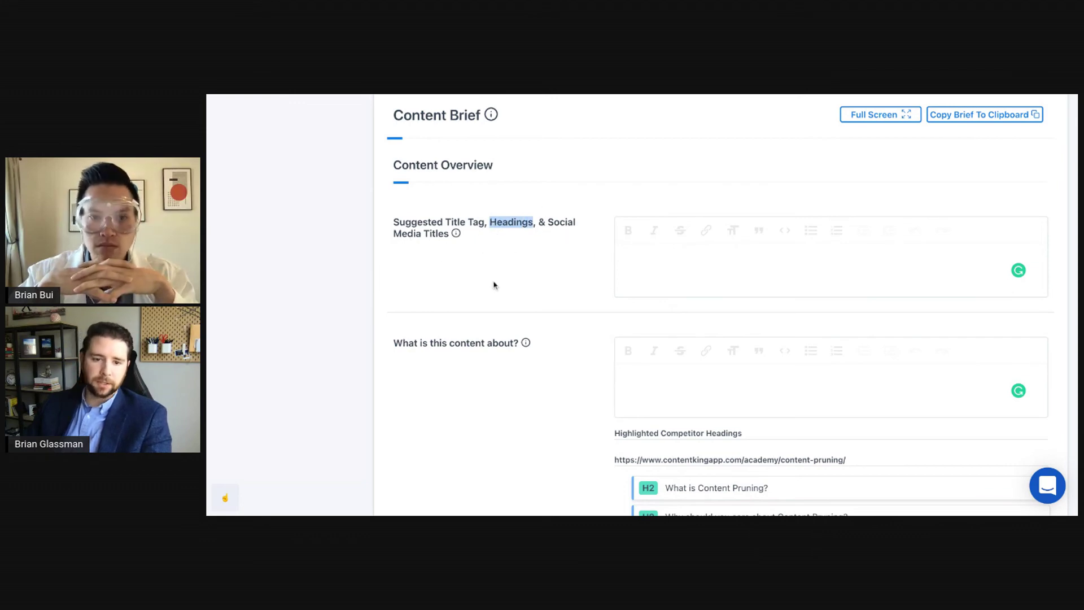
Type test text into 'What is this content about?' and clear it again, leaving it empty.
scroll(497, 285, down, 2)
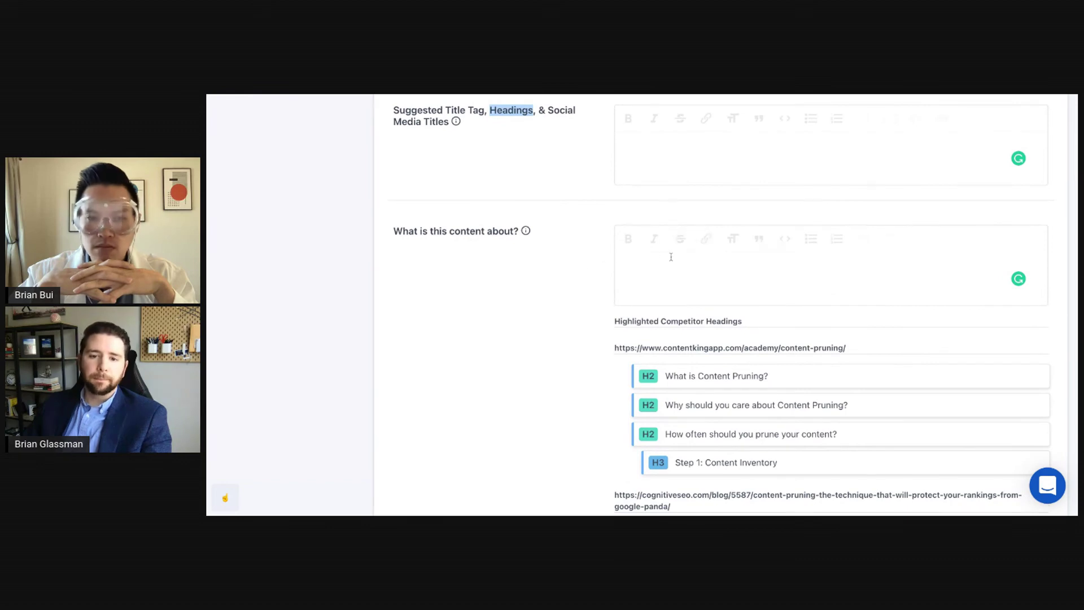
click(671, 257)
text(sadlkmsdfl)
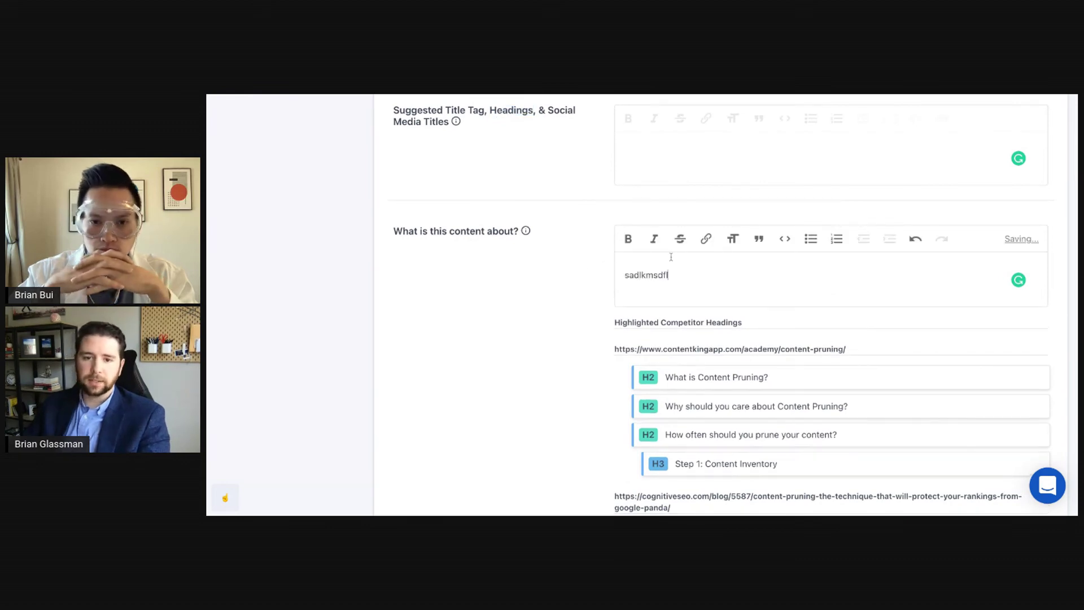
text(sadlkmsdfsadlkmsdf)
key(ctrl+a)
key(BackSpace)
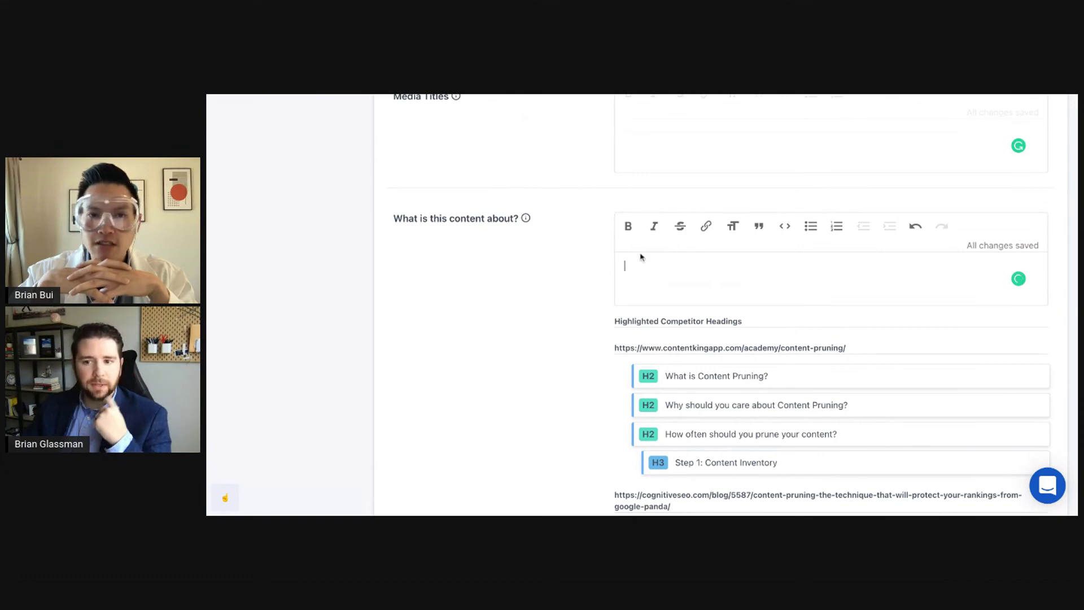
Move to the 'What keywords and topics' editor beside the Highlighted Topics & Phrases table.
scroll(642, 293, down, 2)
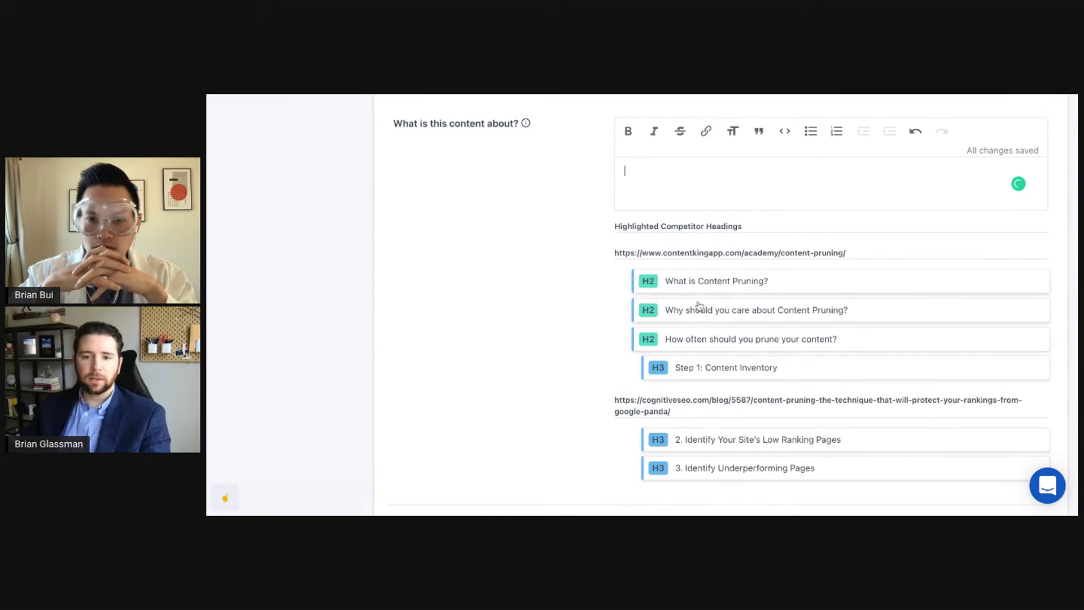
scroll(687, 232, down, 1)
scroll(689, 304, down, 4)
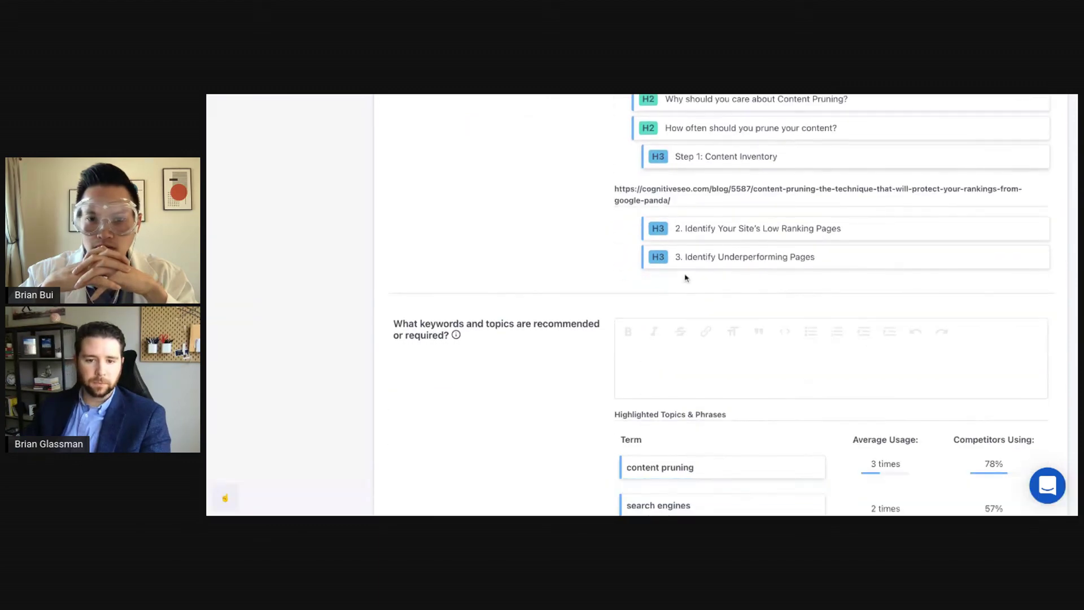
click(647, 300)
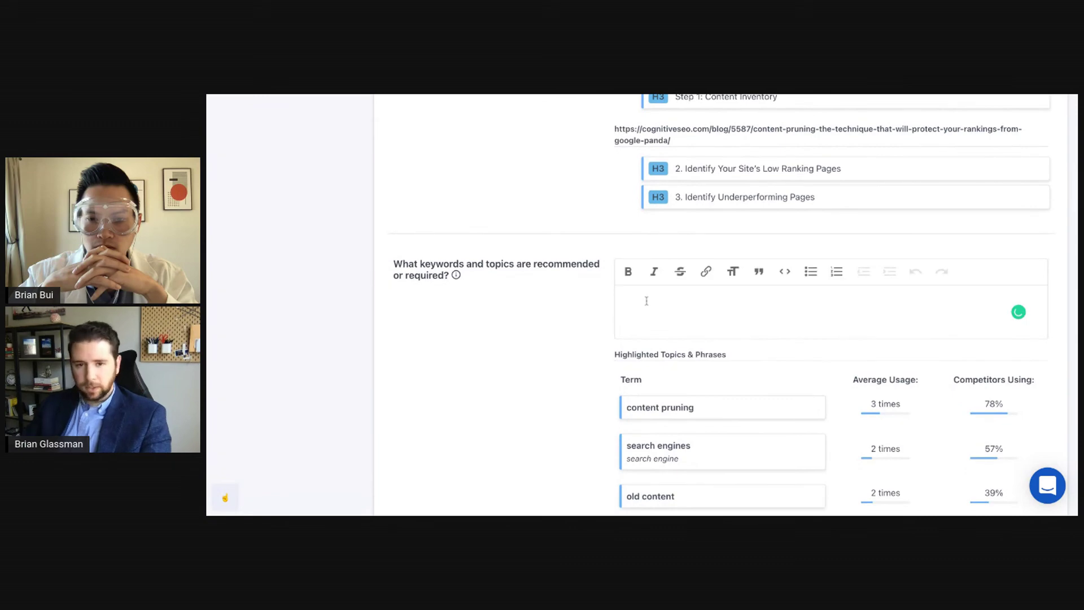
Enter test text 'asdlkjasdlkjasd' in the keywords and topics editor.
text(asdlkjasdlkjasd)
scroll(706, 306, down, 2)
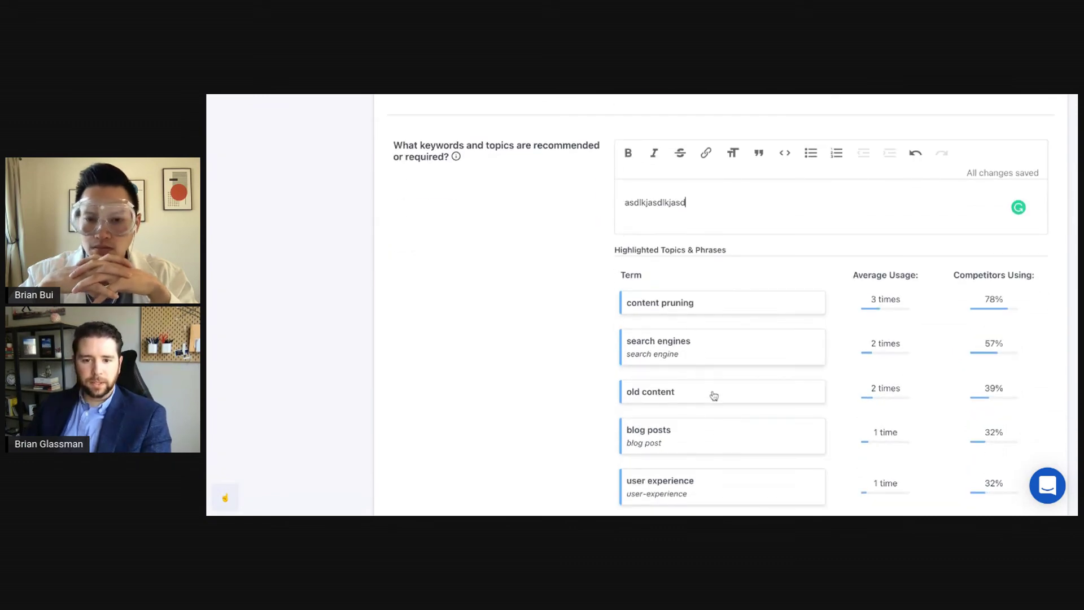
scroll(743, 406, down, 1)
scroll(743, 407, down, 10)
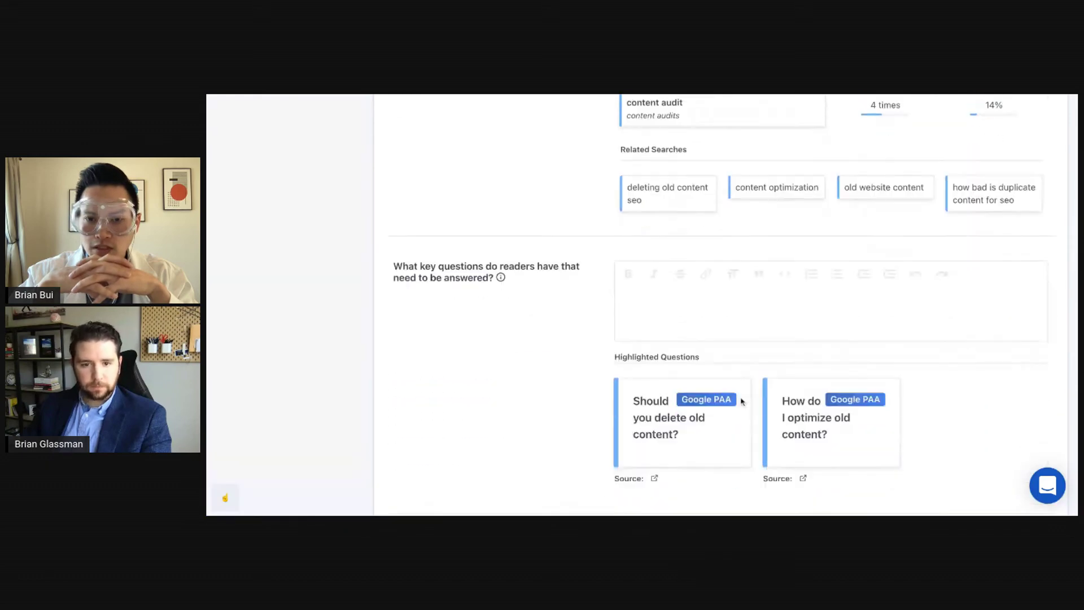
Enter test text 'asdlkasldkjasd' as the readers' key questions, then reach Audience & Brand Overview.
click(703, 267)
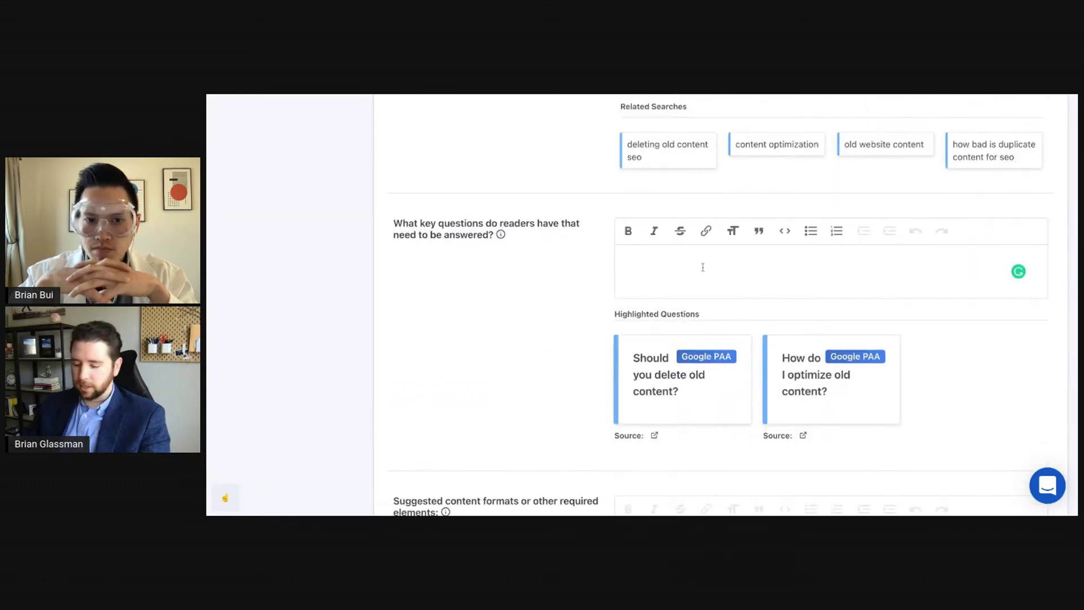
text(asdlkasldkjasd)
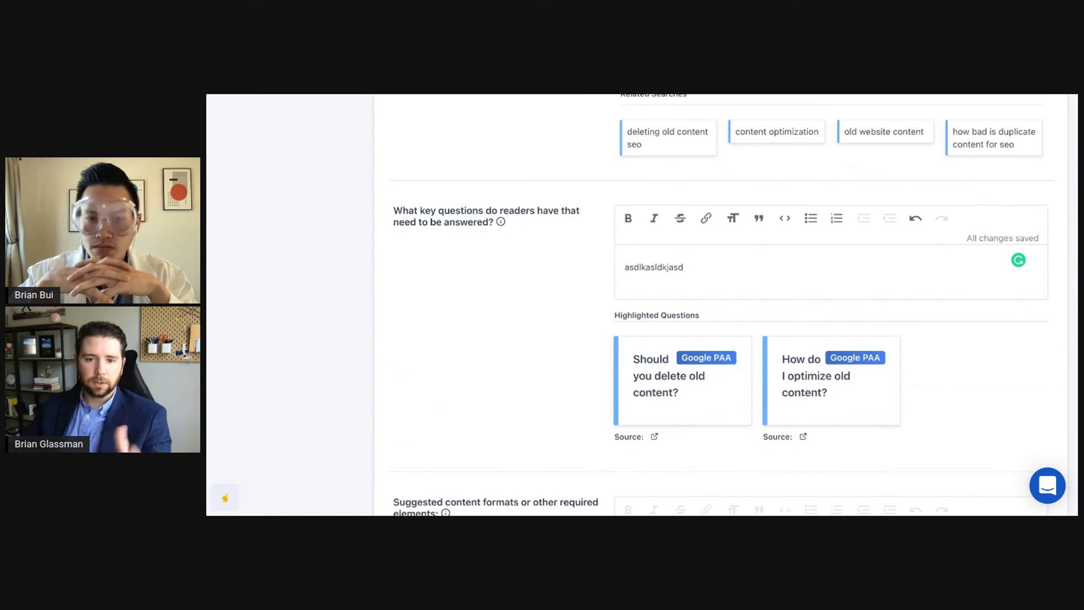
scroll(672, 316, down, 3)
scroll(762, 305, down, 2)
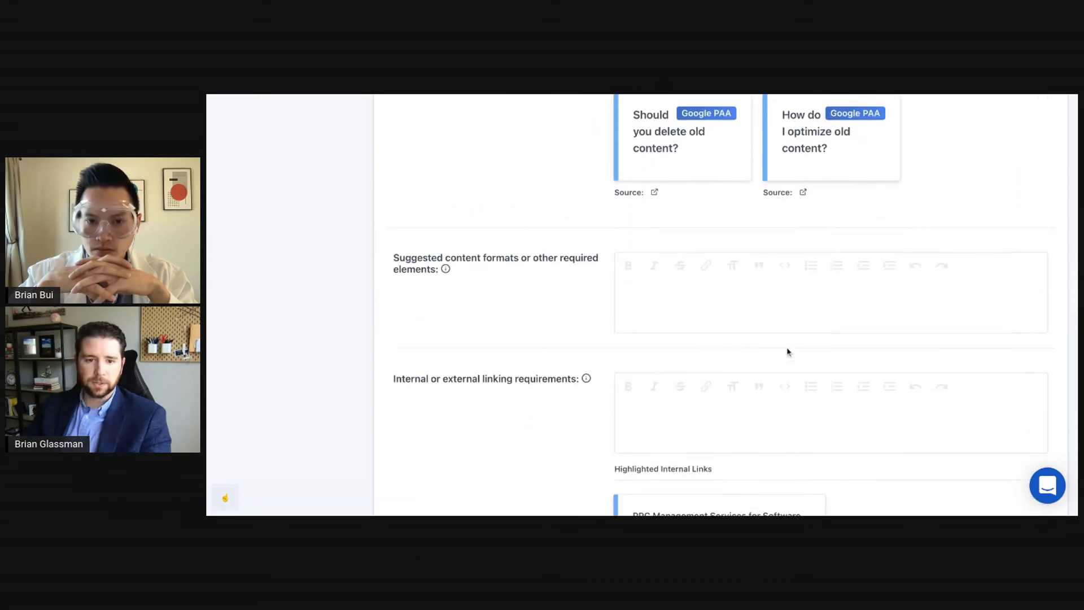
scroll(677, 271, down, 6)
scroll(706, 304, down, 2)
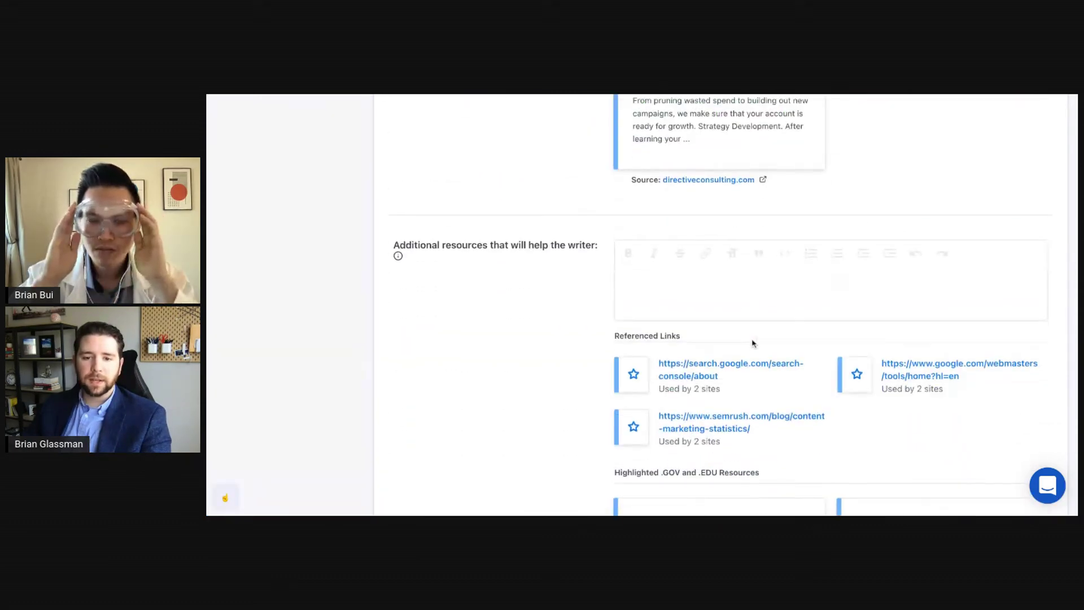
scroll(718, 282, down, 2)
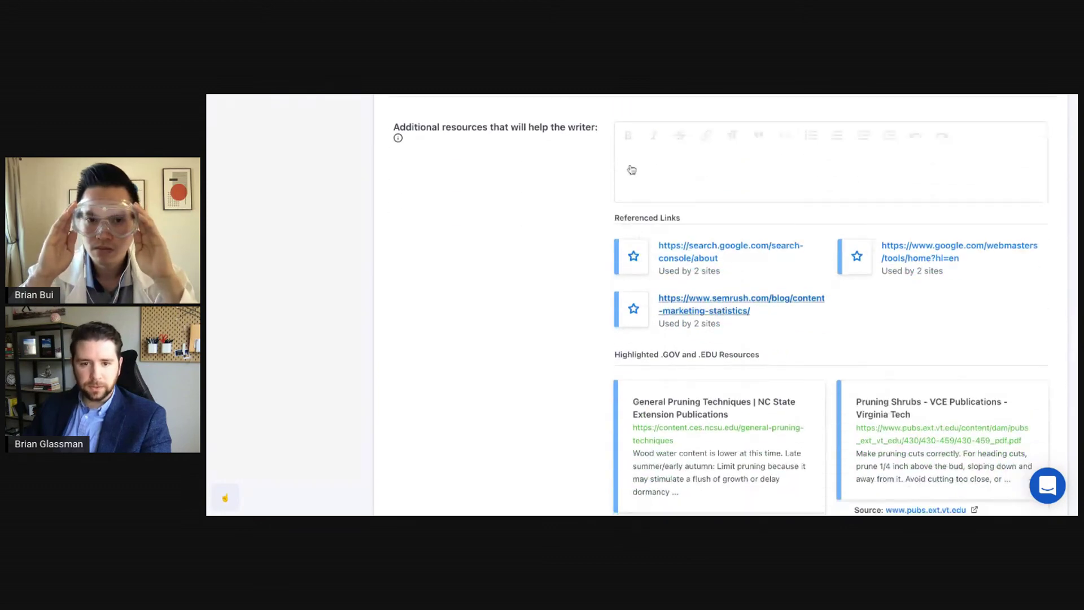
scroll(709, 240, down, 10)
scroll(704, 225, down, 1)
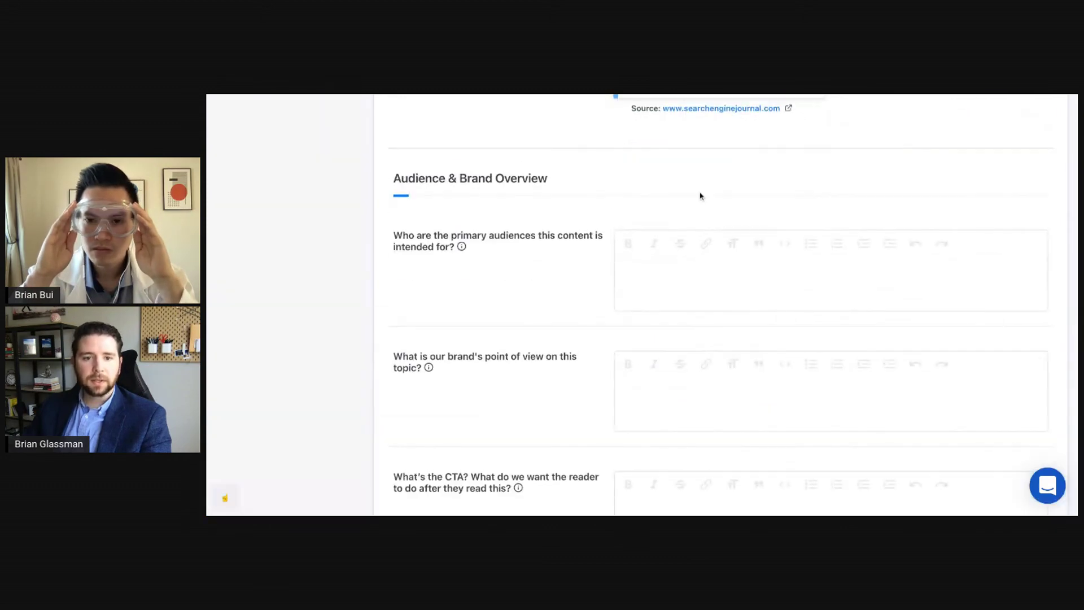
Enter 'In-House Marketing Specialist' as the brief's primary audience.
click(716, 275)
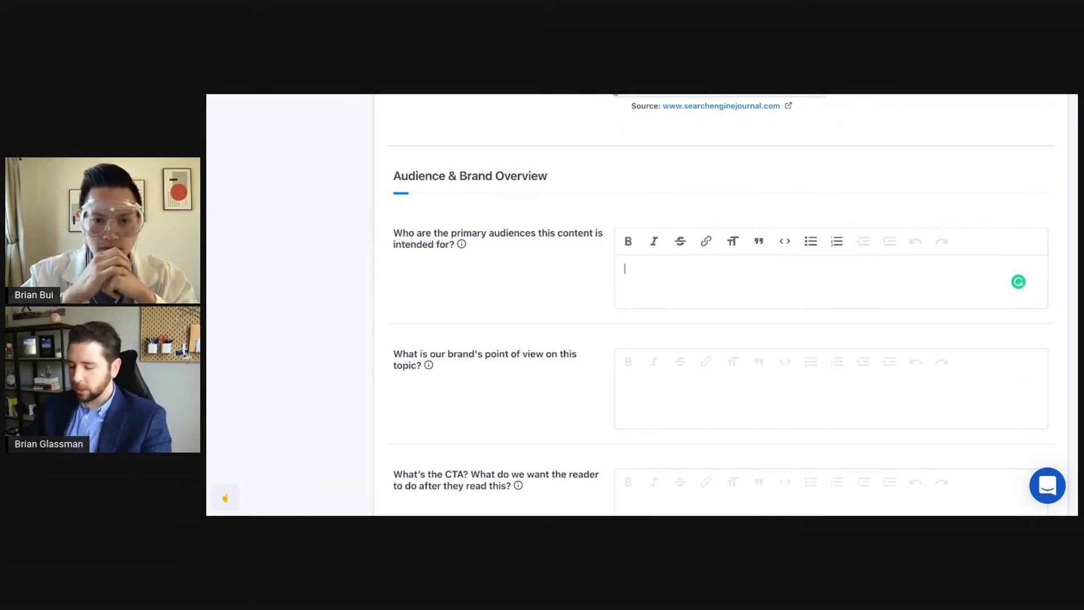
text(In-House)
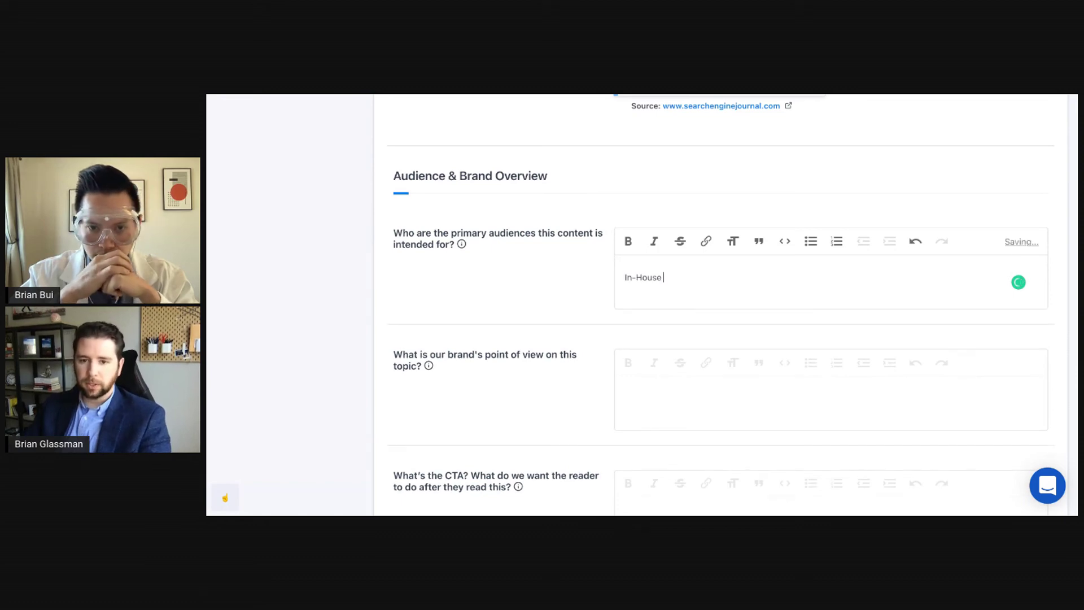
text( Marketing Speci)
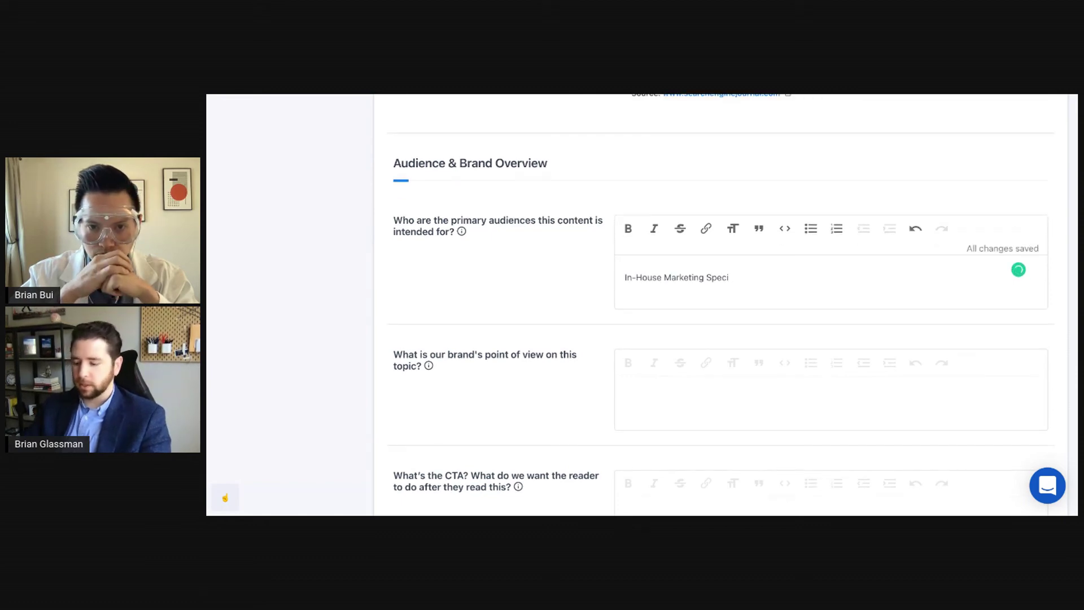
text(fialists)
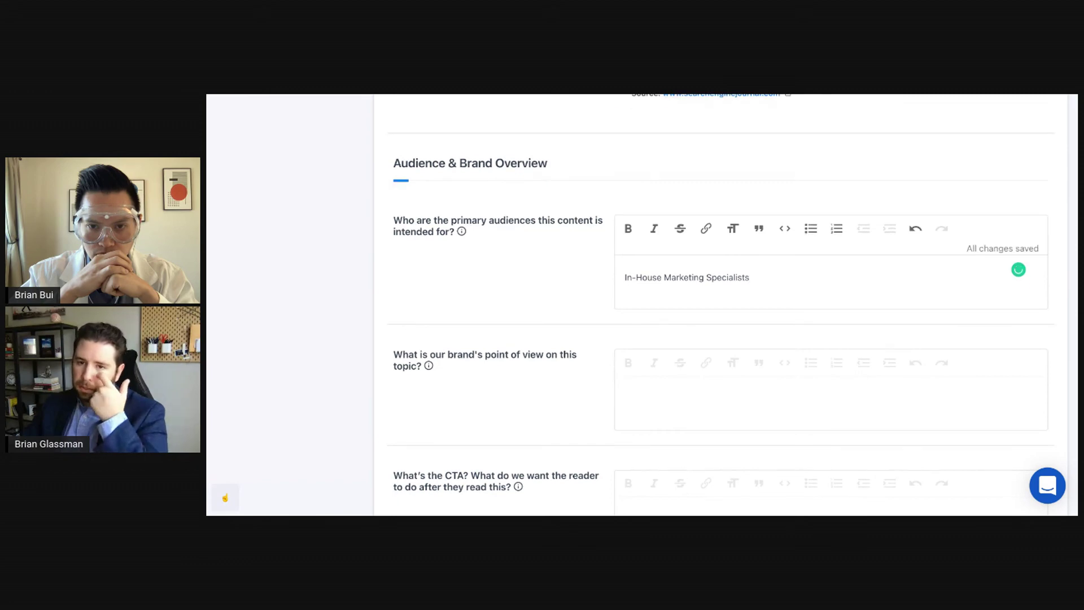
key(BackSpace)
scroll(772, 358, down, 2)
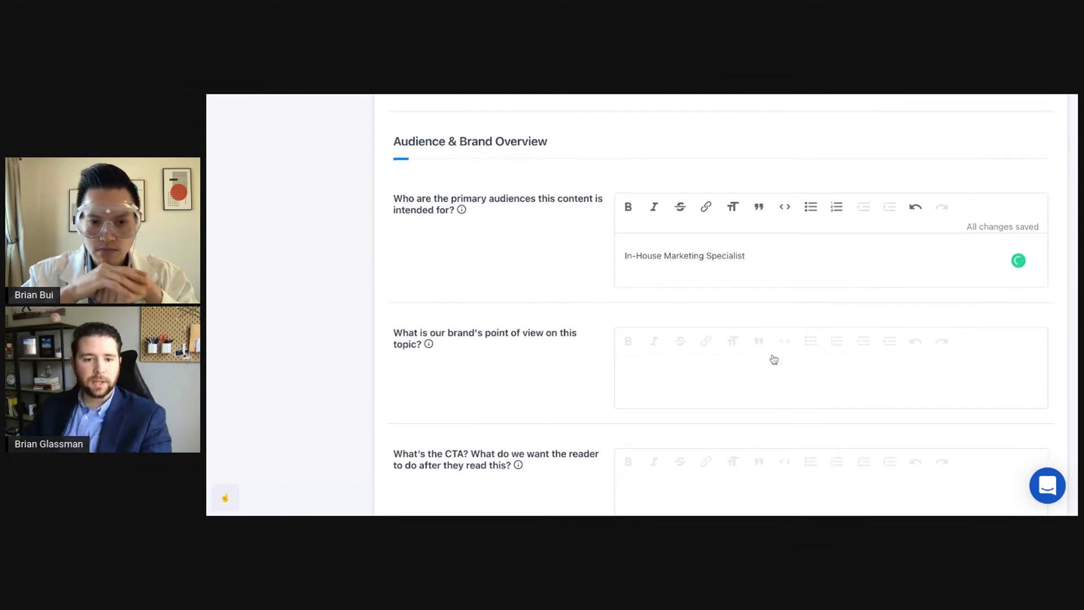
click(701, 292)
Fill in the Metadata Recommended Word Count as '200+'.
scroll(716, 293, down, 7)
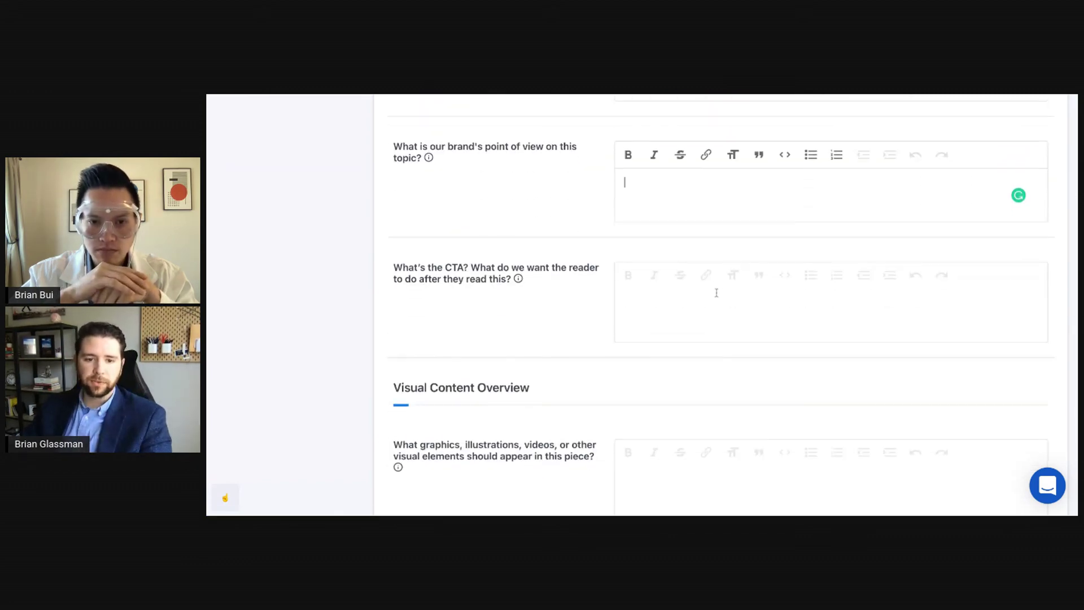
scroll(714, 289, down, 7)
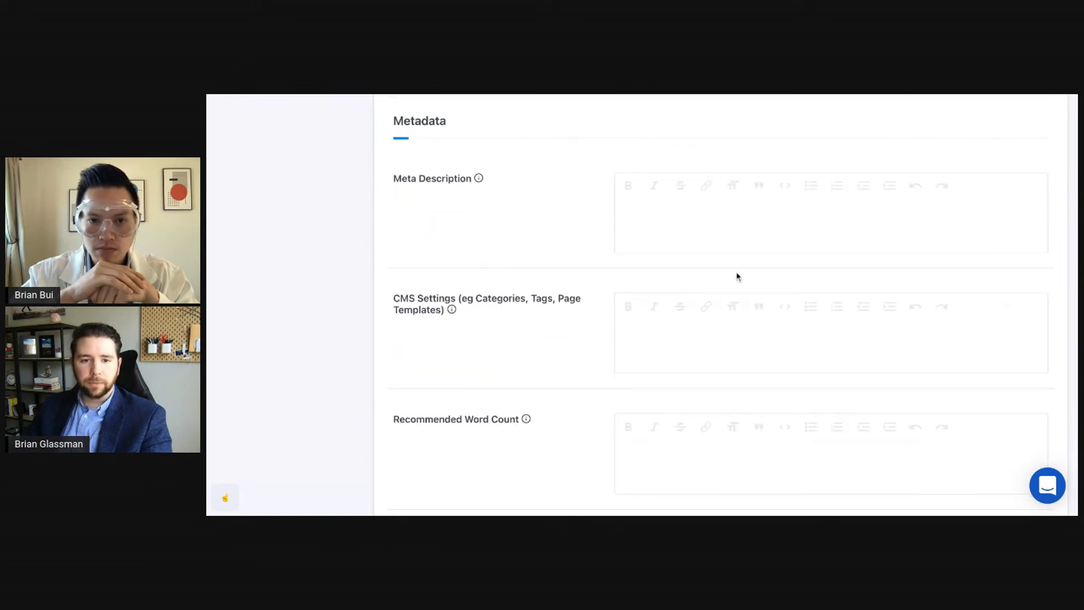
click(663, 296)
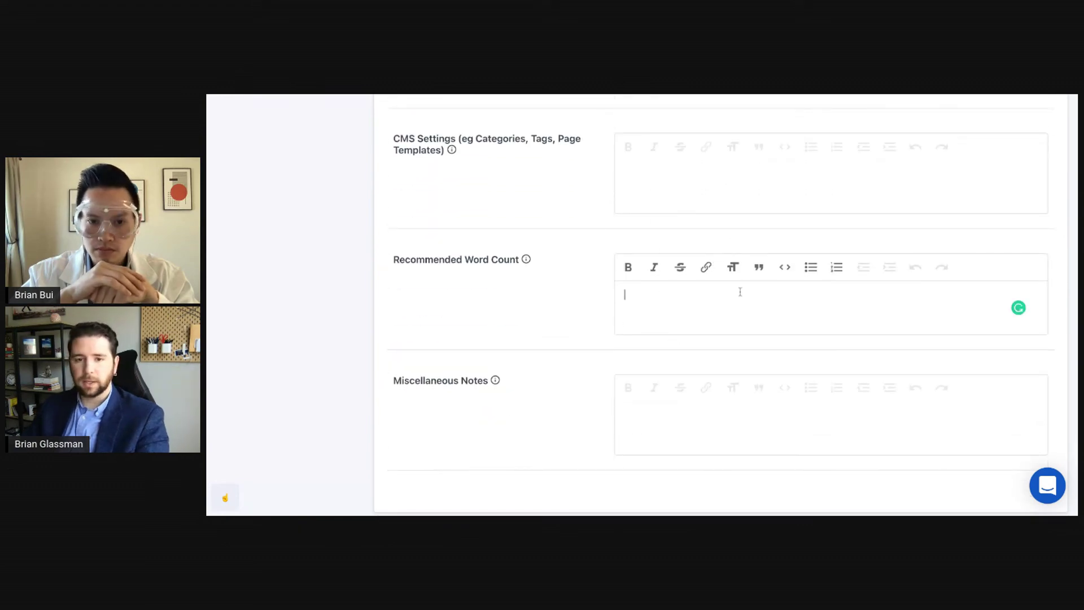
text(2-4)
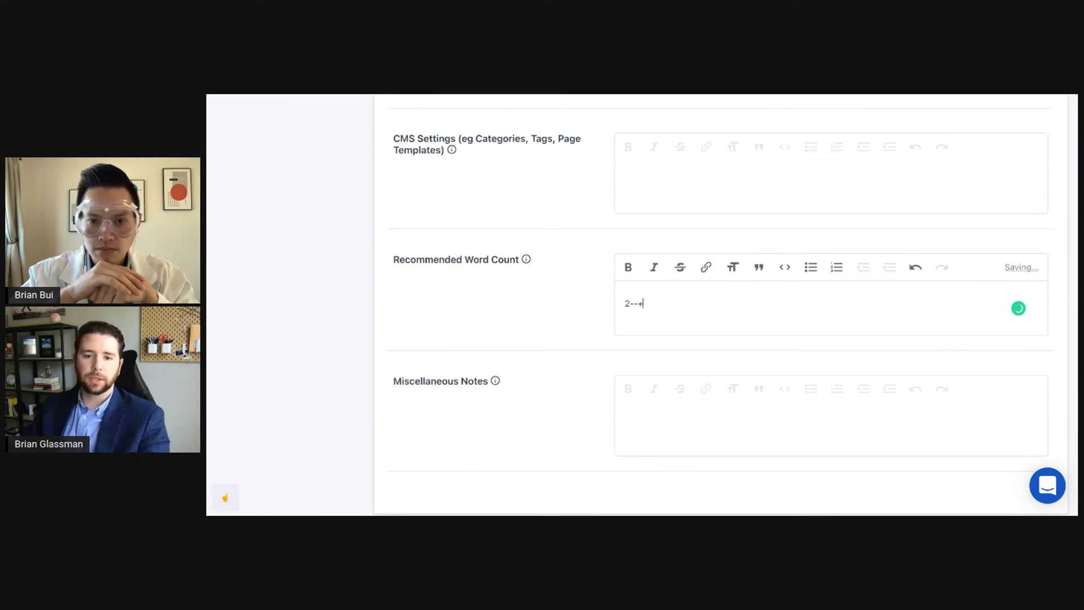
text(120)
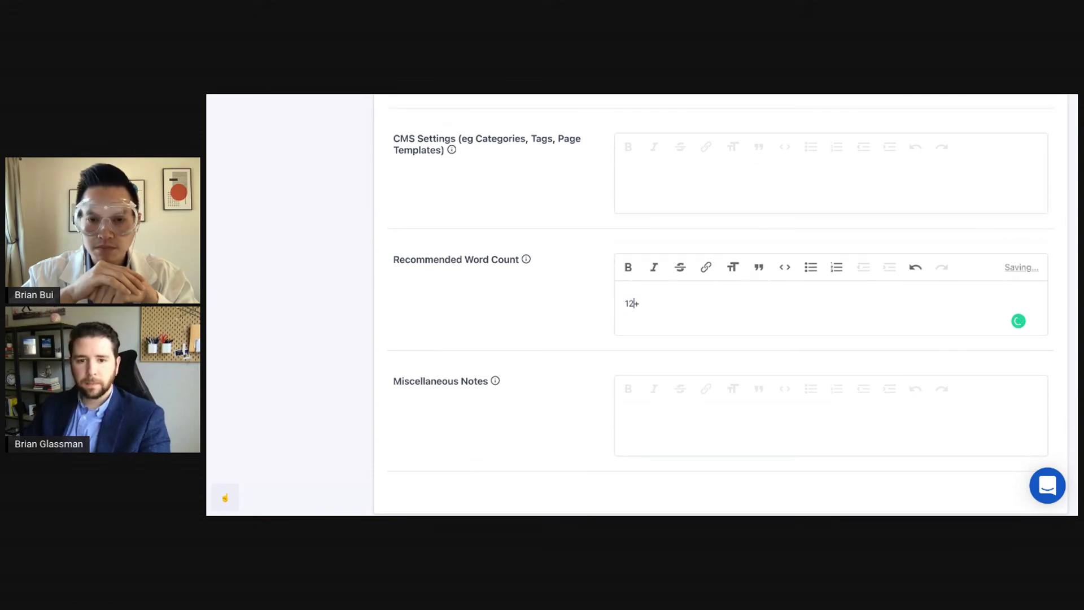
text(2000)
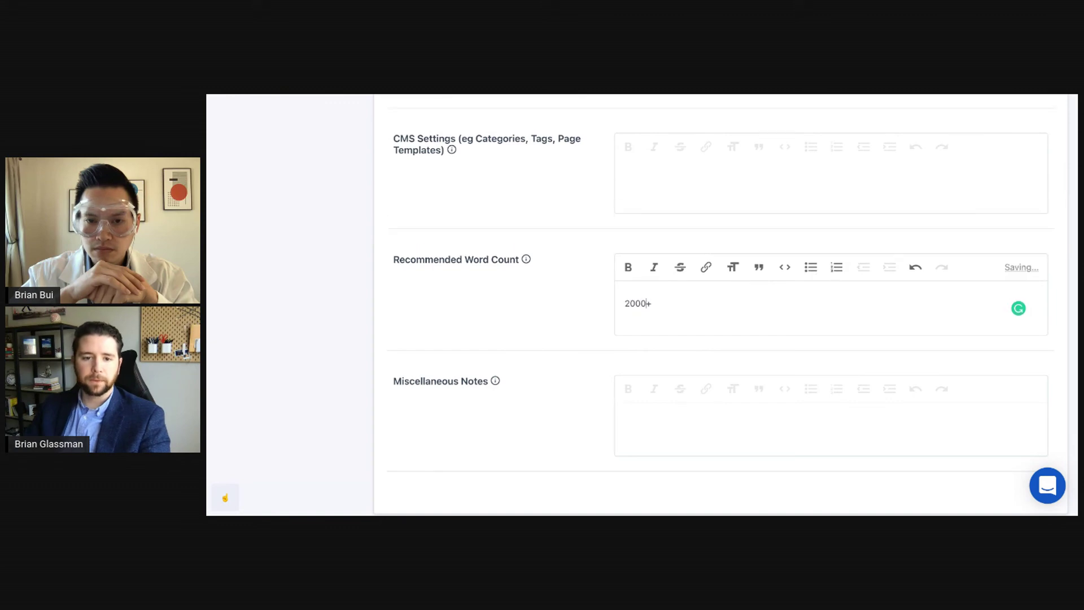
scroll(750, 282, up, 15)
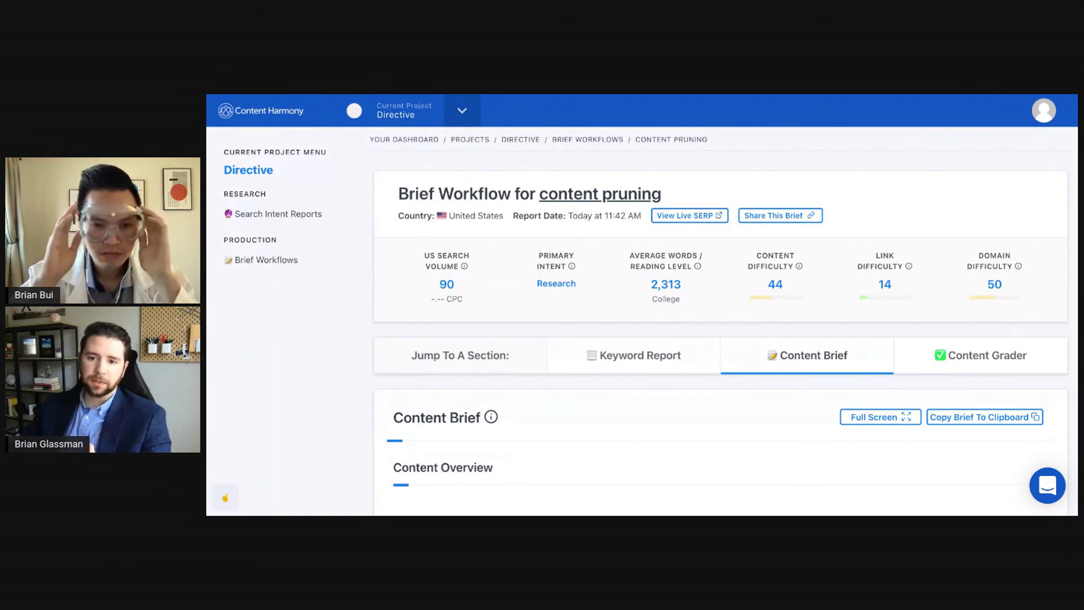
Copy the read-only mode URL from the Share This Keyword Brief dialog.
scroll(788, 418, down, 4)
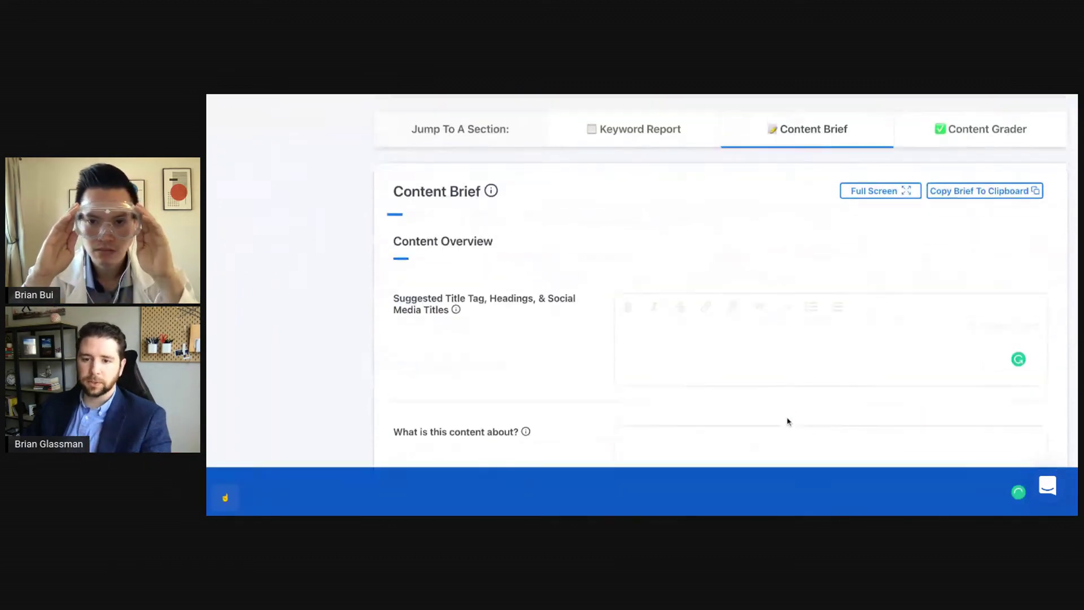
scroll(828, 353, down, 4)
scroll(738, 351, up, 8)
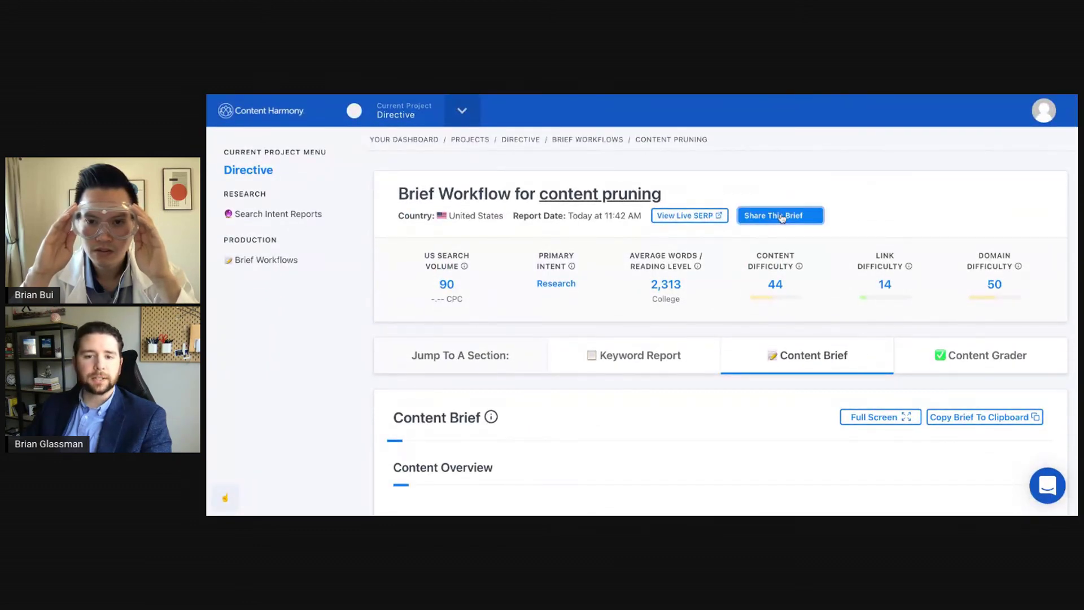
click(782, 218)
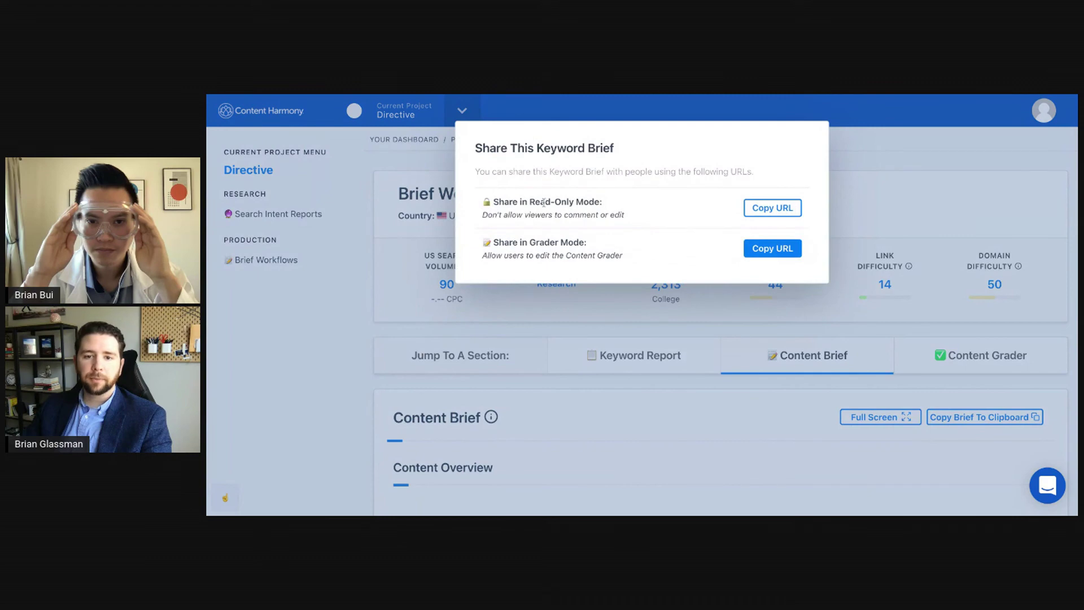
drag(543, 202, 603, 203)
click(634, 213)
click(769, 208)
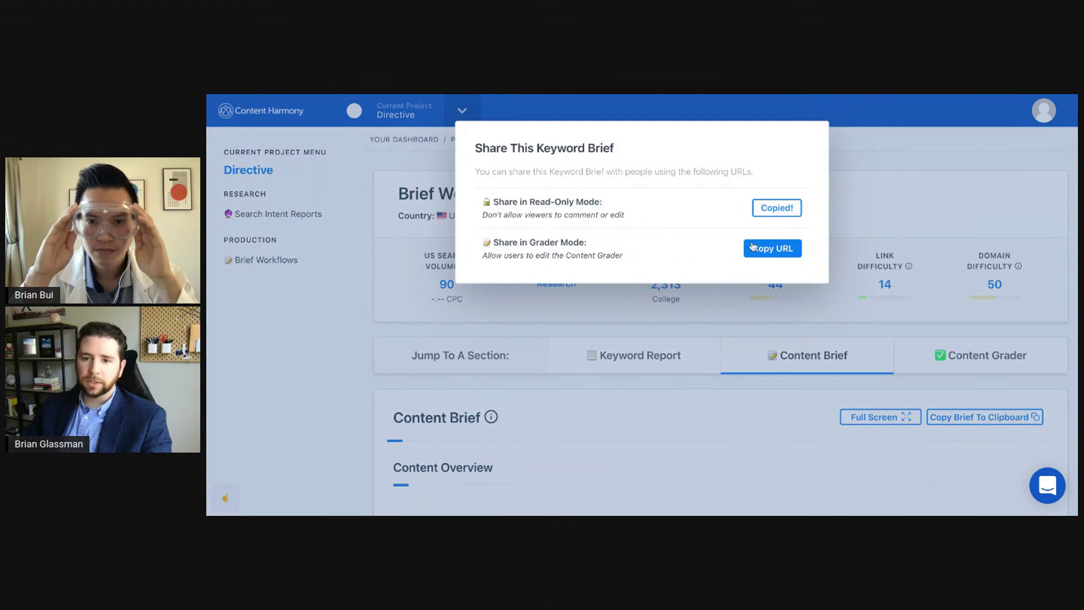